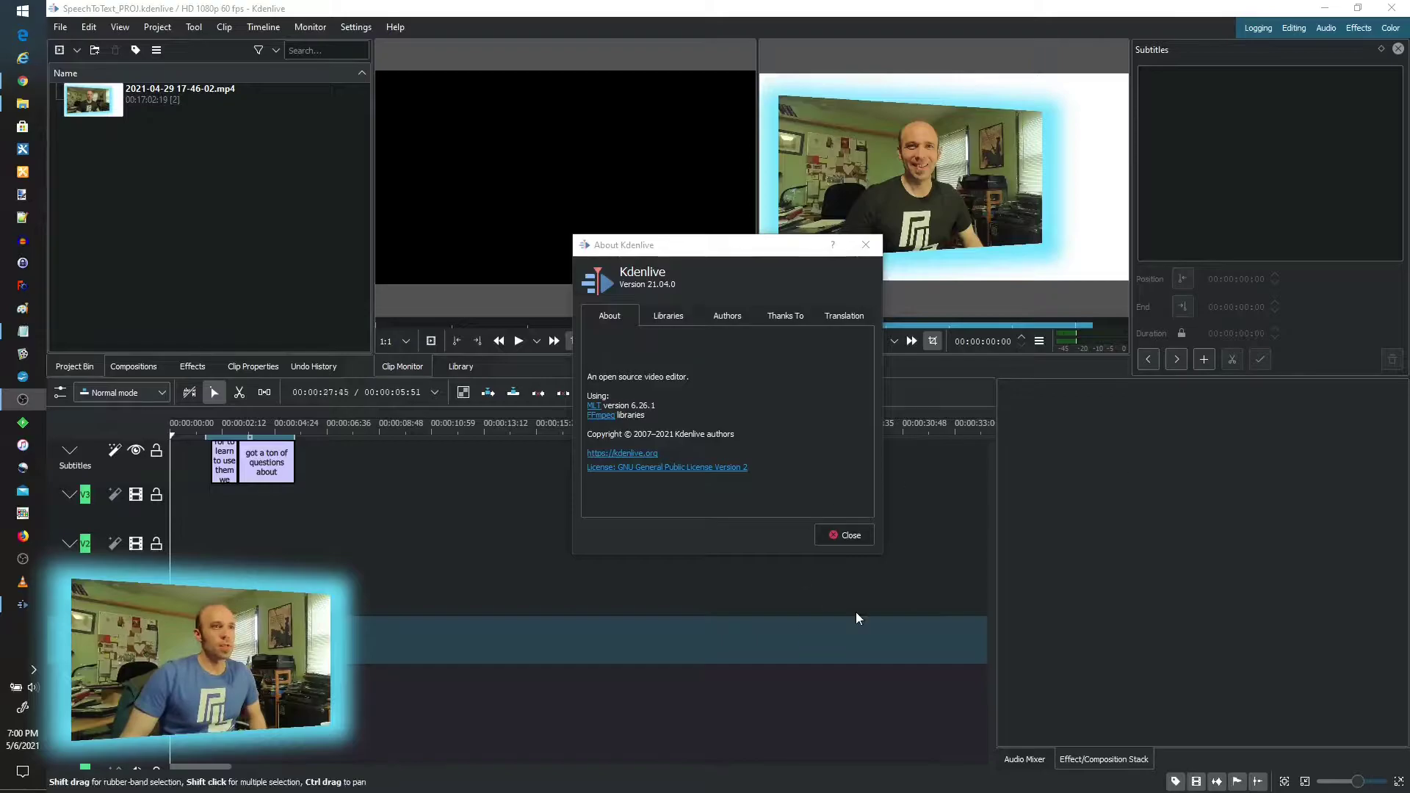
# Step: Close the About Kdenlive dialog and switch to the Program Files folder window
pyautogui.click(851, 536)
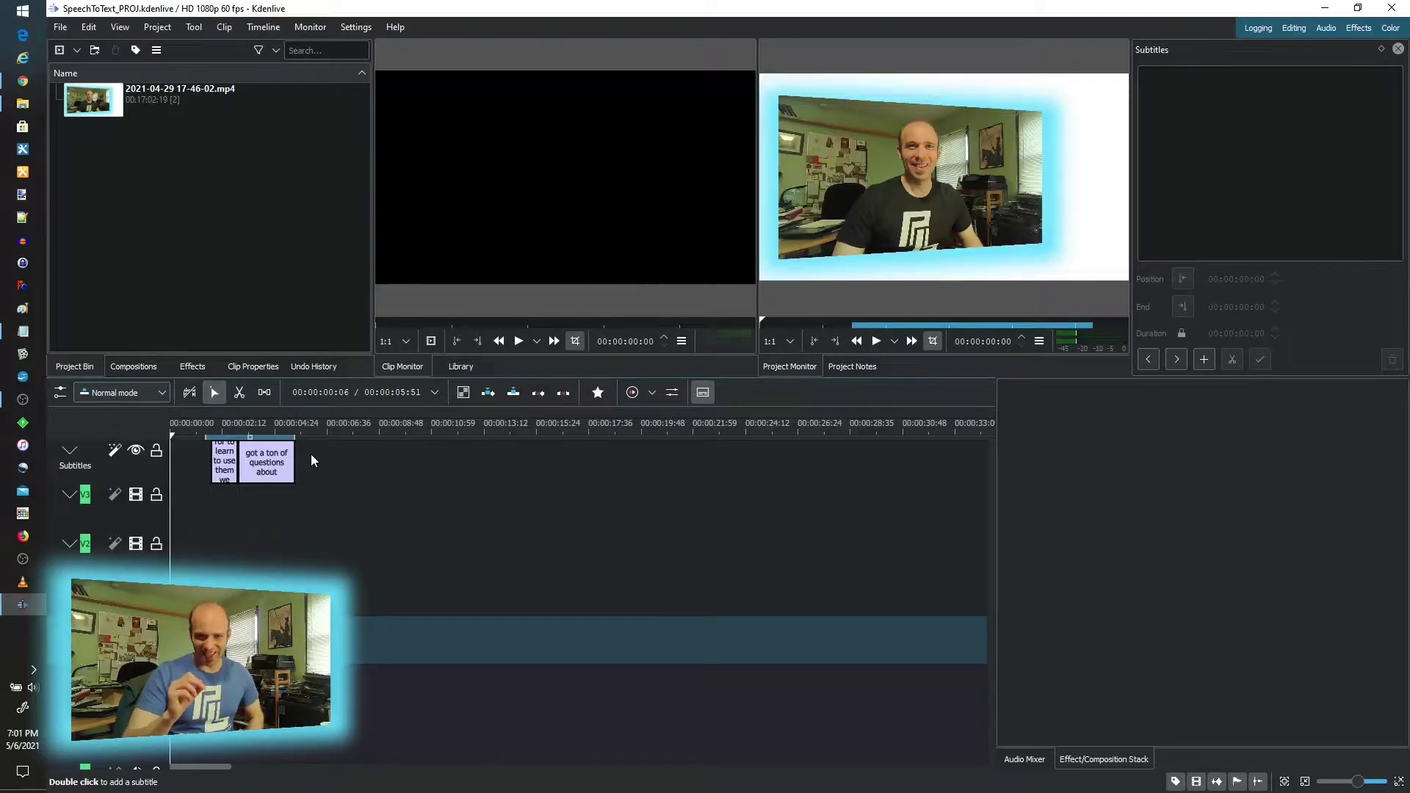
# Step: Look over the kdenlive folder in Program Files, then minimize the Explorer window
pyautogui.click(20, 107)
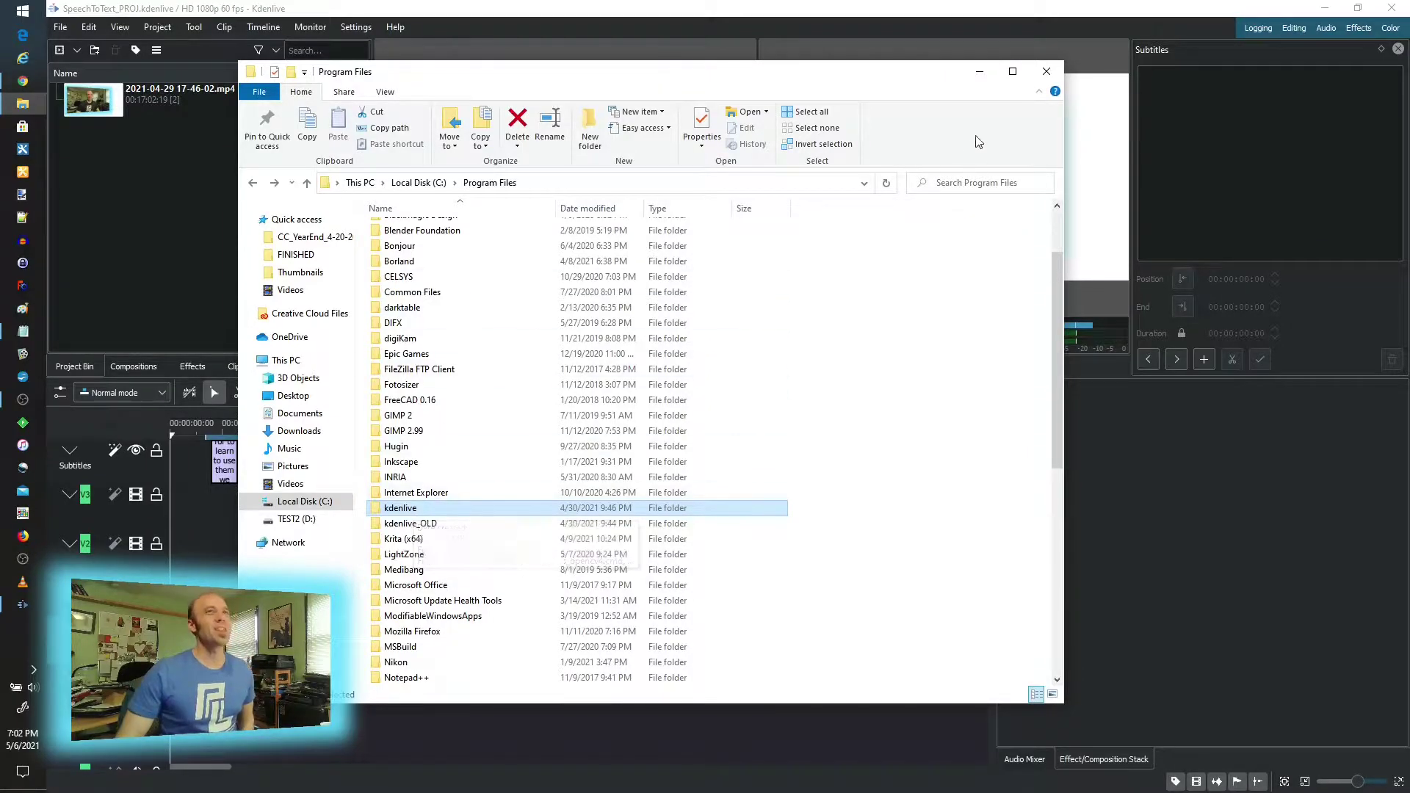
pyautogui.click(980, 73)
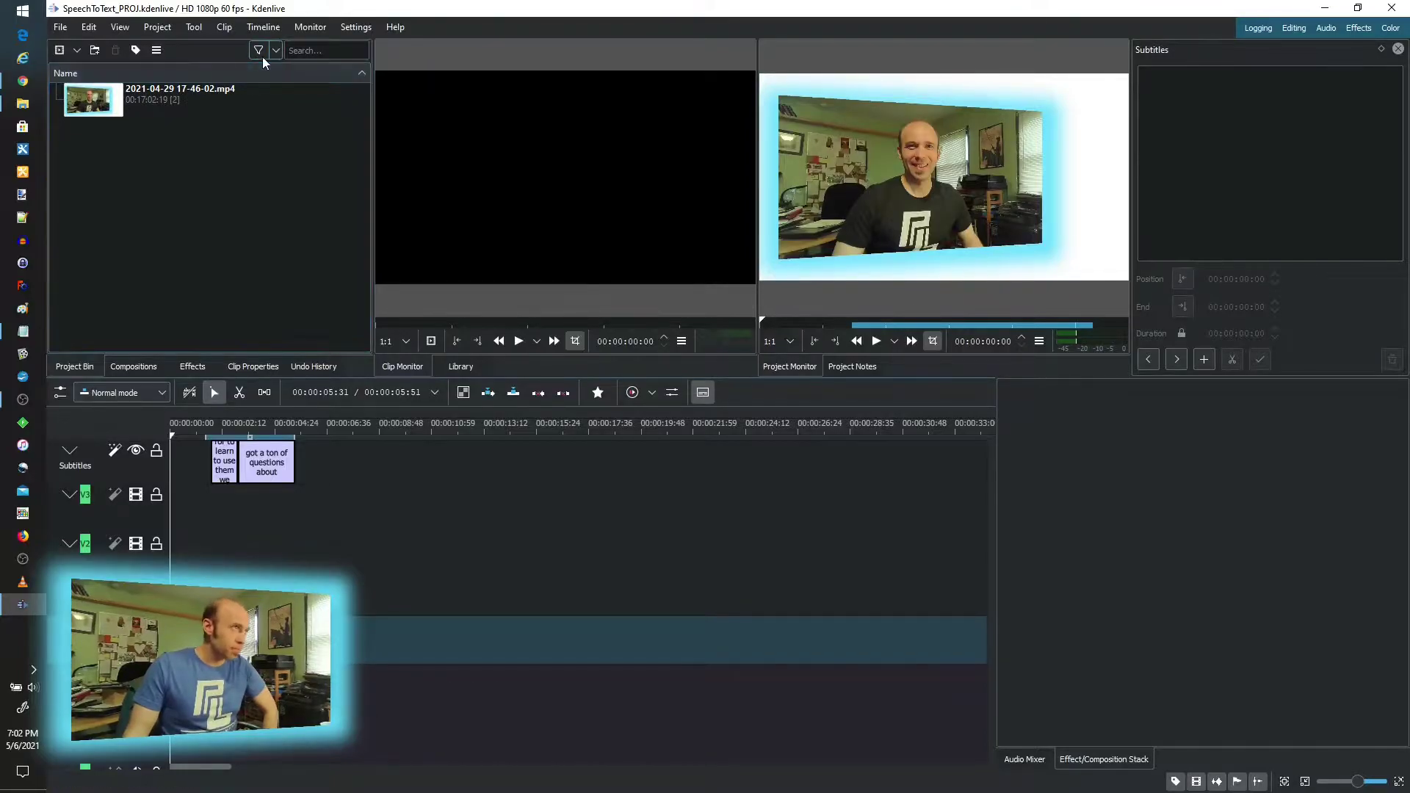
# Step: Open Configure Kdenlive on the Speech To Text page, showing the vosk-model-en-us-aspire-0.2 model
pyautogui.click(311, 28)
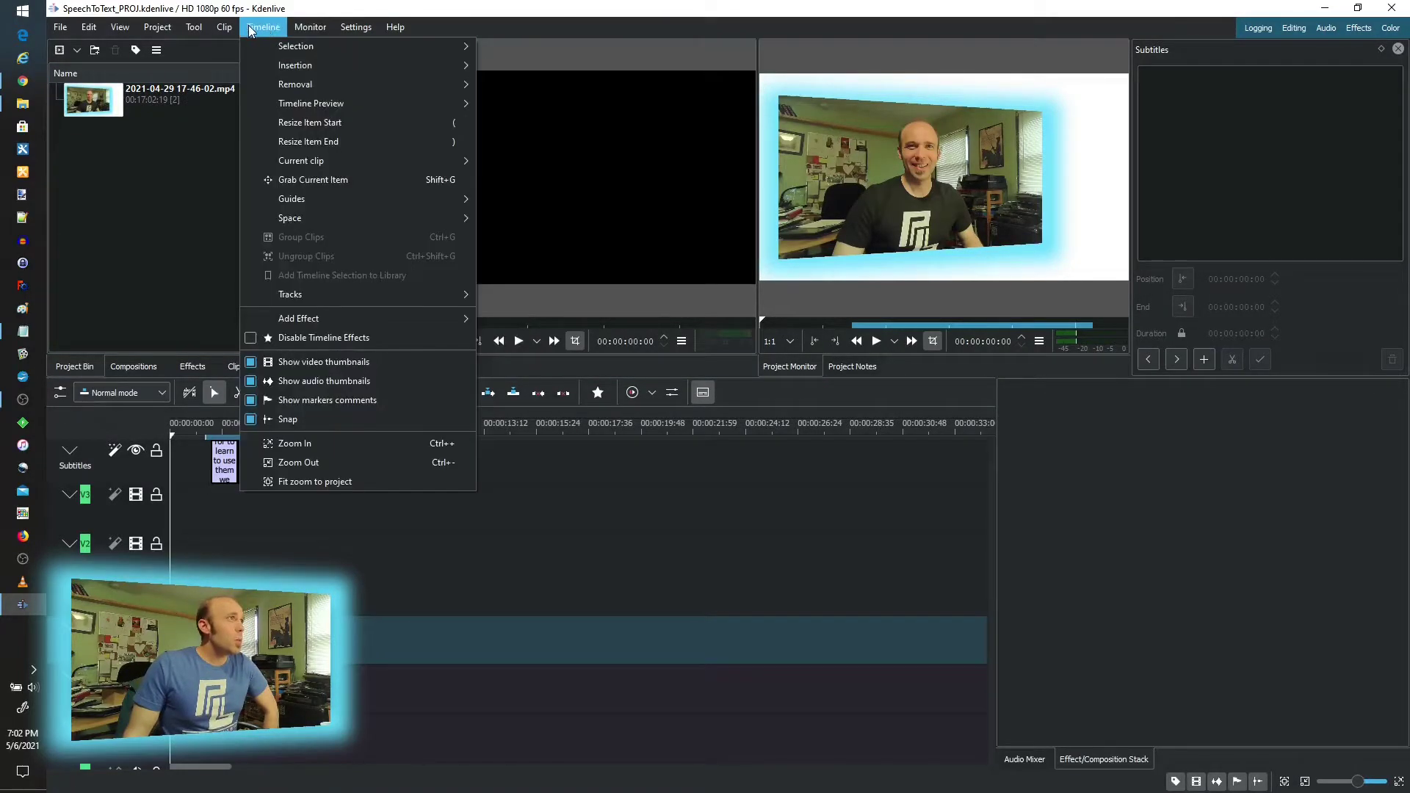
pyautogui.moveTo(355, 26)
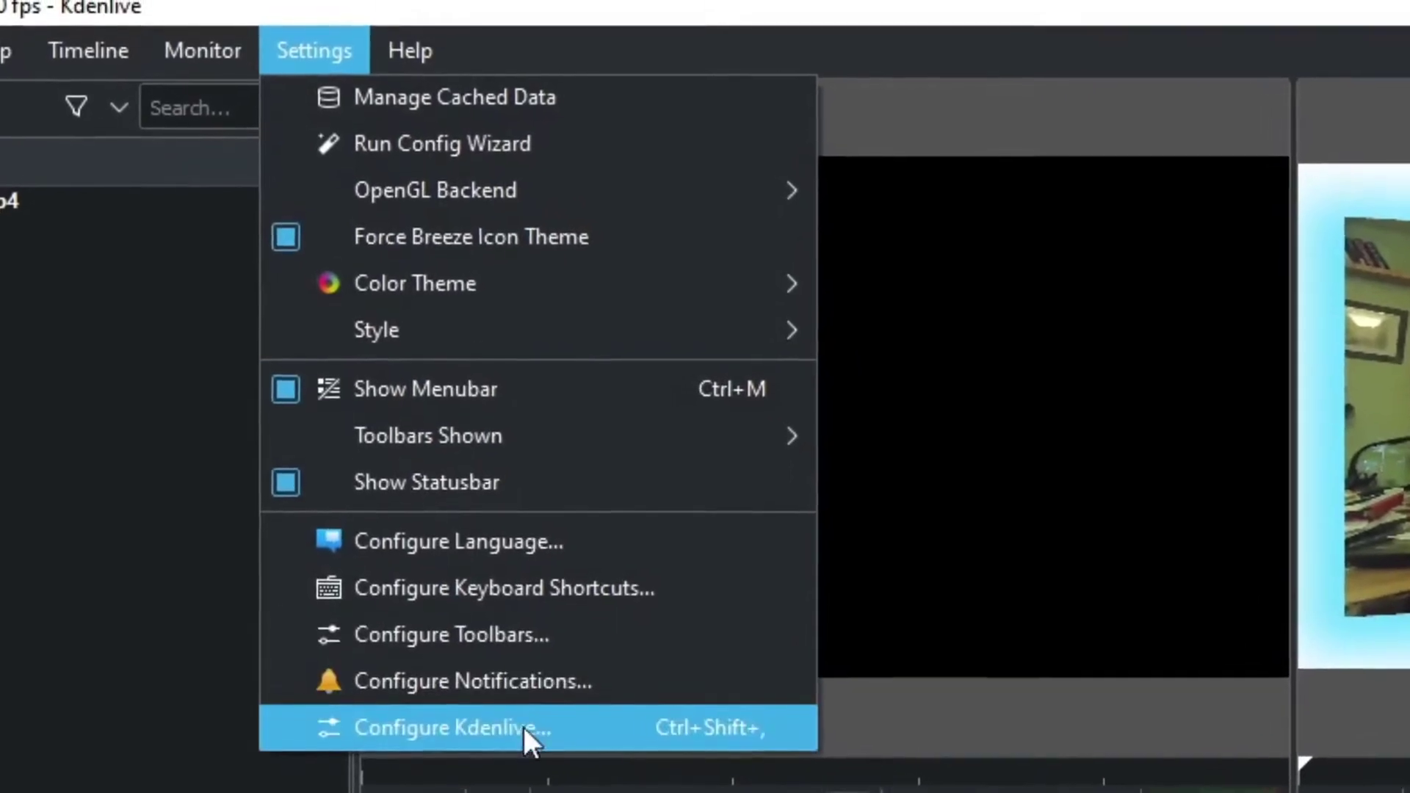
pyautogui.click(524, 727)
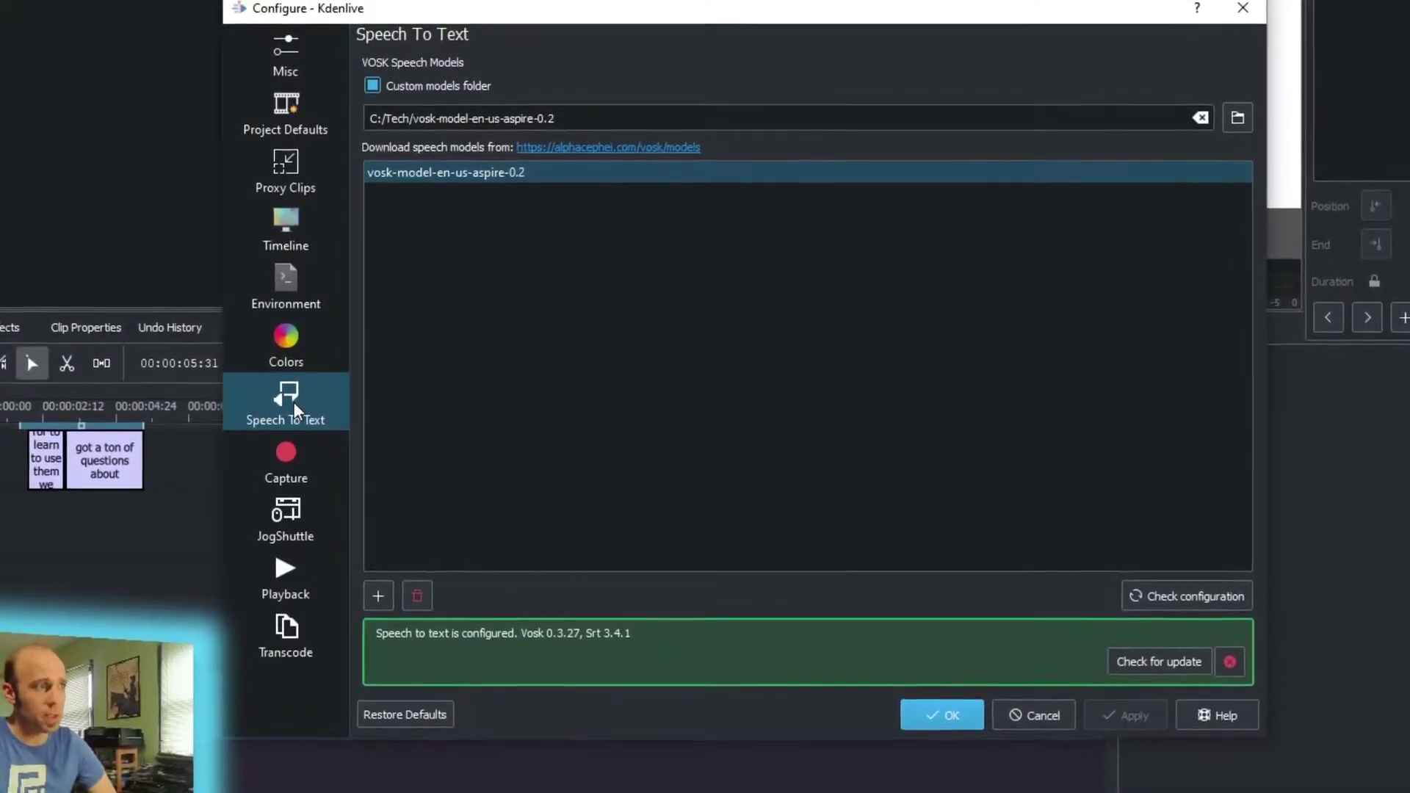
pyautogui.click(294, 402)
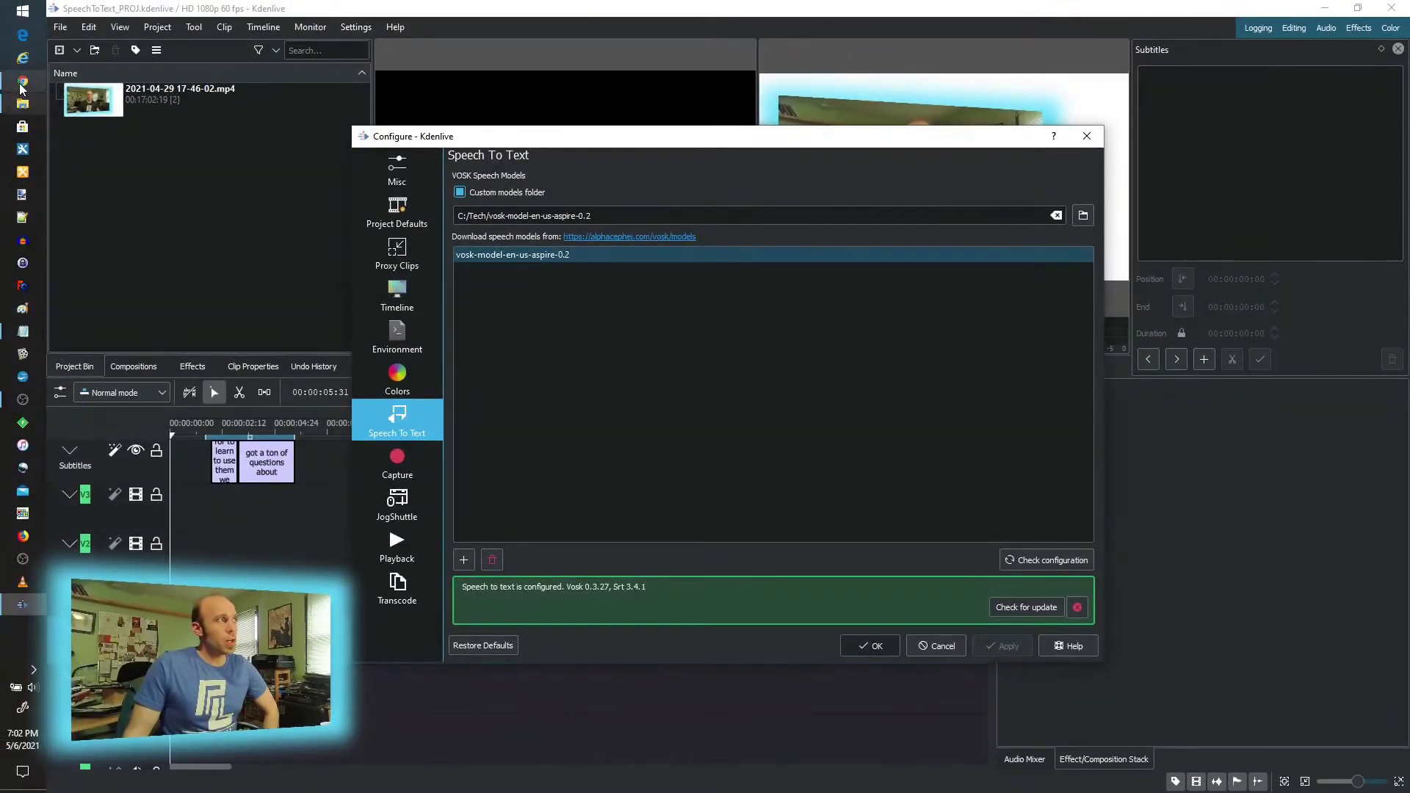
# Step: Open the alphacephei Vosk models page and highlight the Android/RPi and US English transcription notes
pyautogui.click(564, 197)
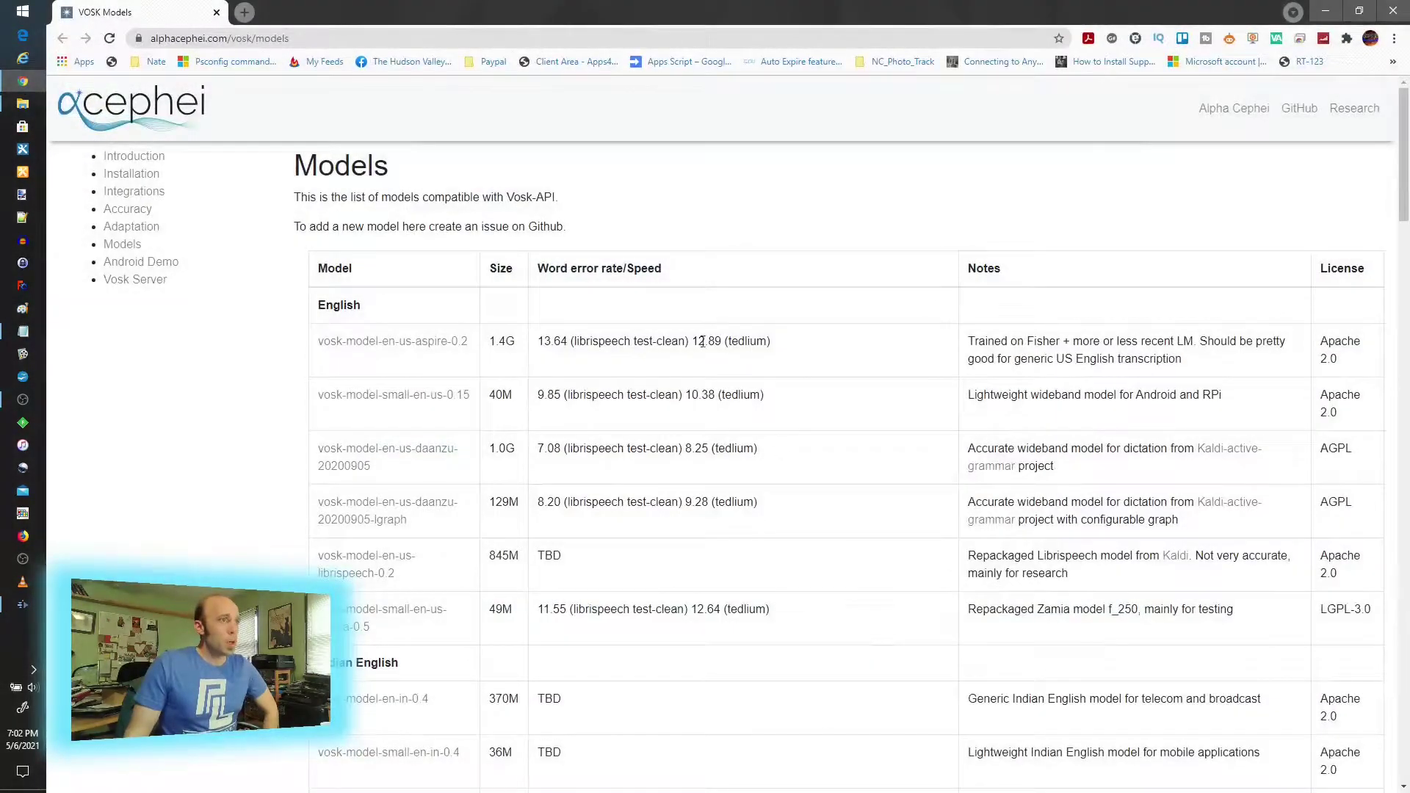
pyautogui.scroll(-1, 700, 341)
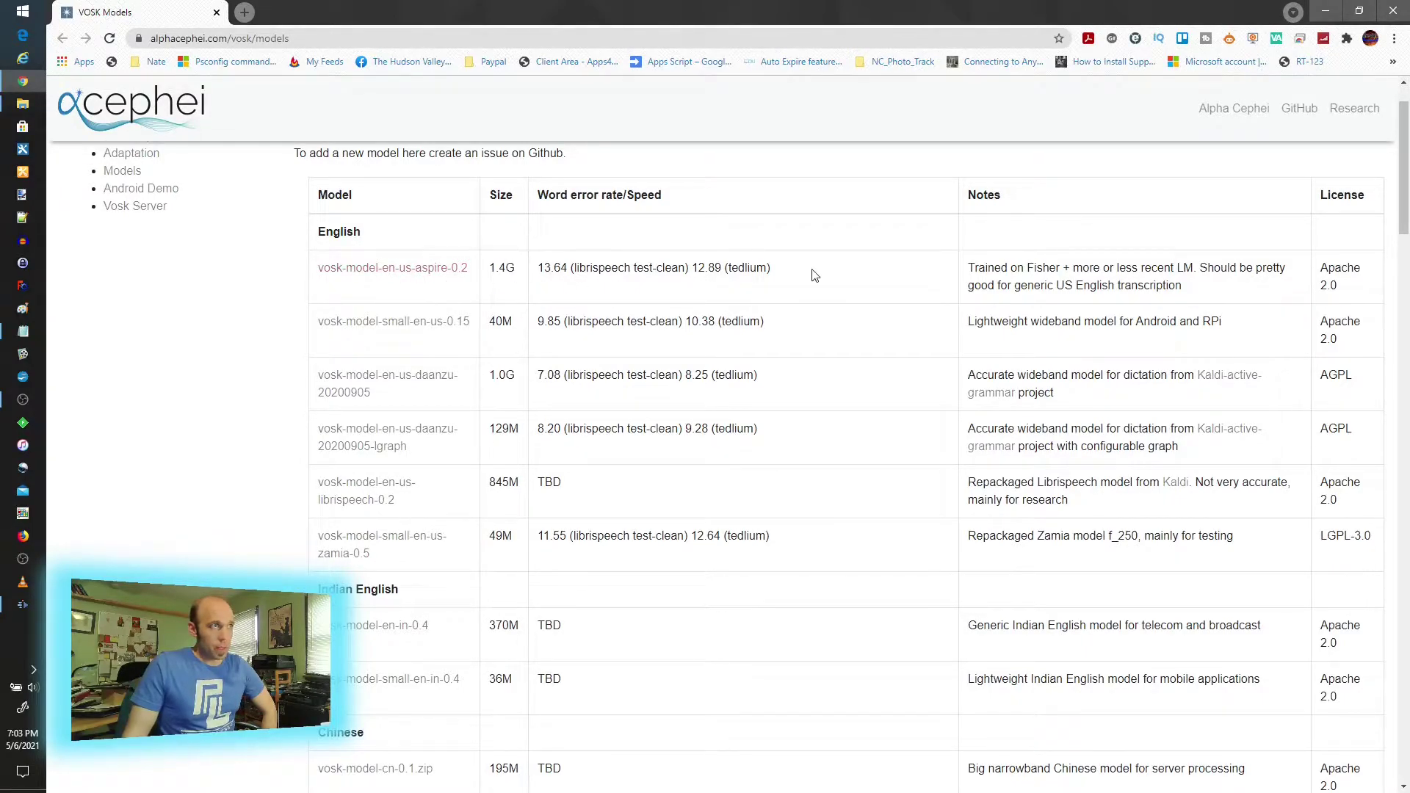
pyautogui.scroll(-1, 812, 276)
pyautogui.scroll(1, 812, 274)
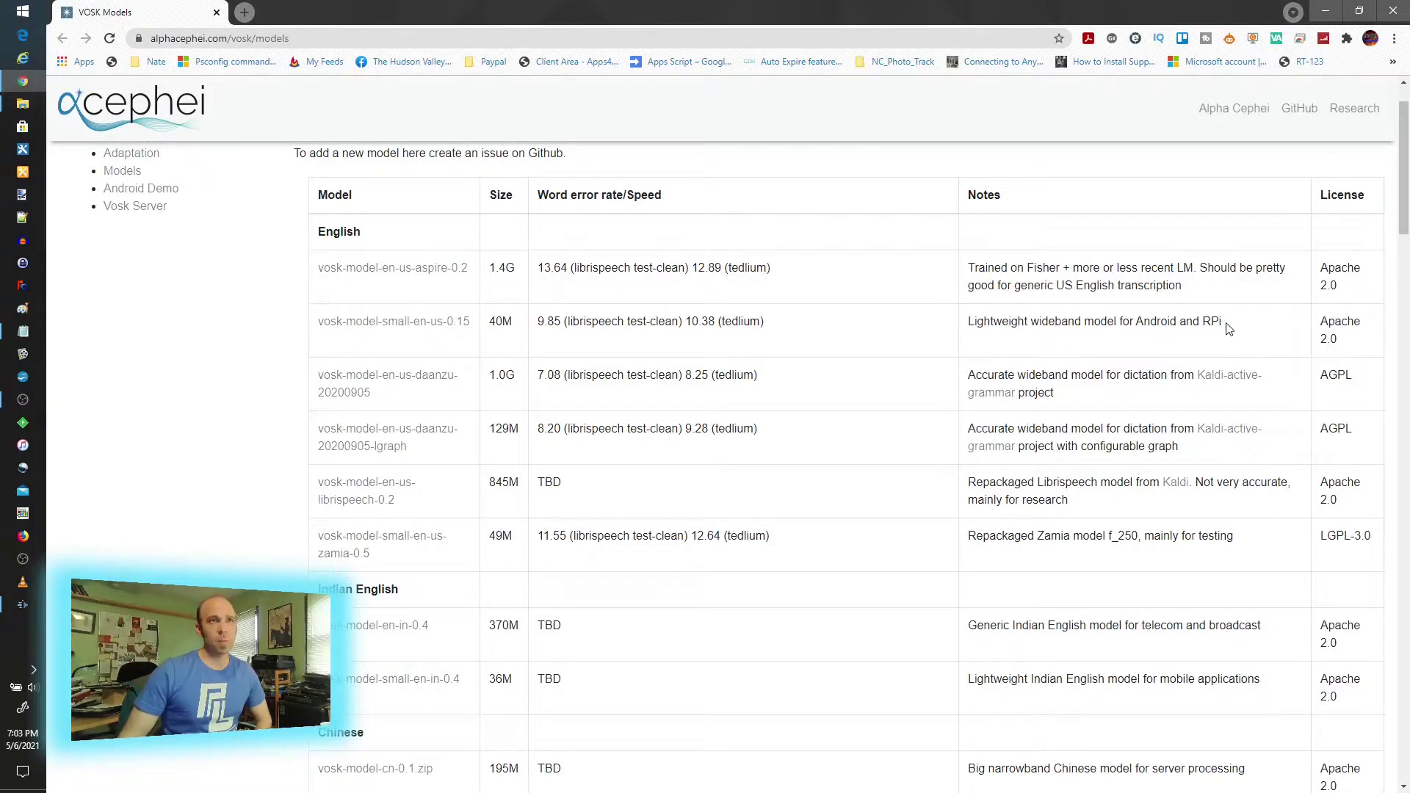
pyautogui.moveTo(1227, 328); pyautogui.dragTo(1145, 323)
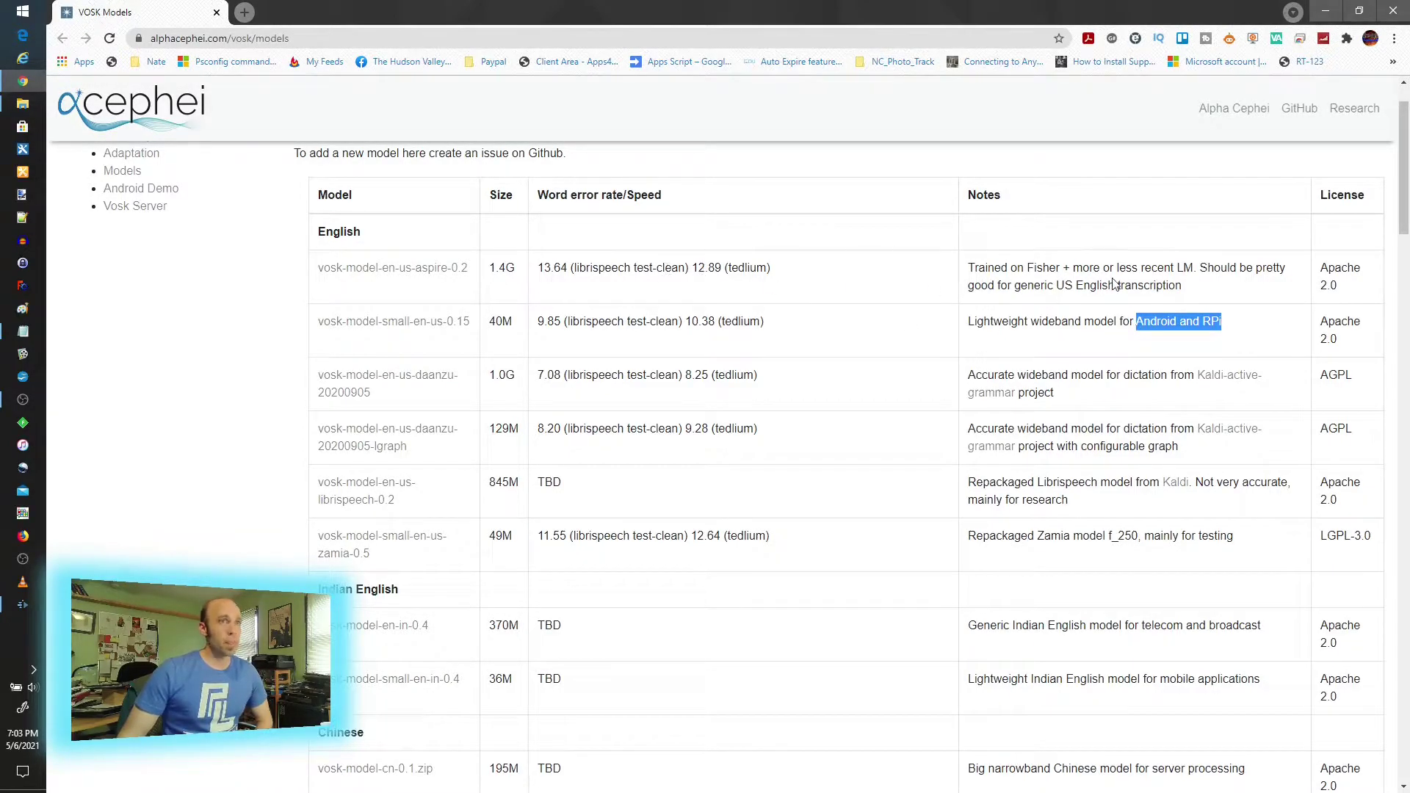
pyautogui.moveTo(1059, 287); pyautogui.dragTo(1151, 287)
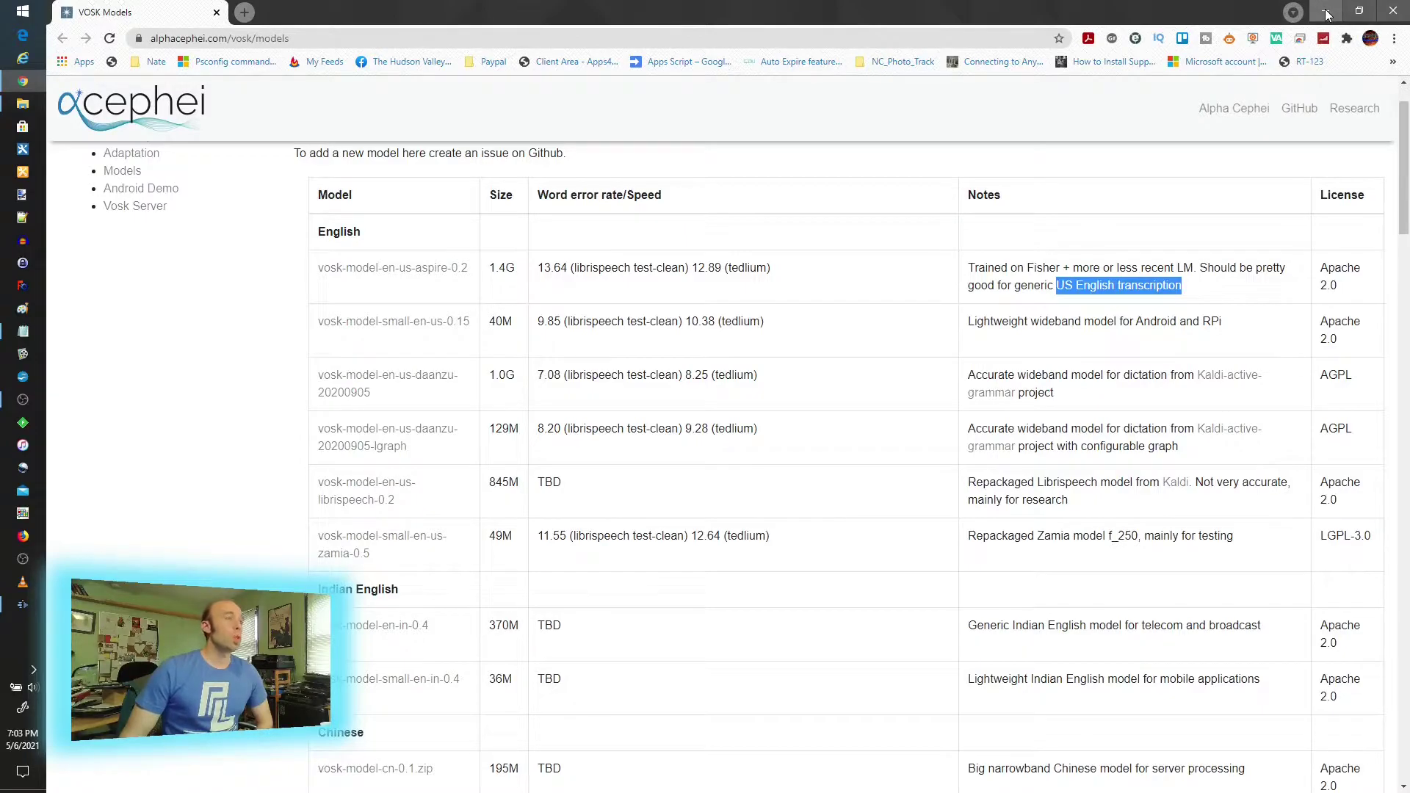
pyautogui.scroll(2, 279, 217)
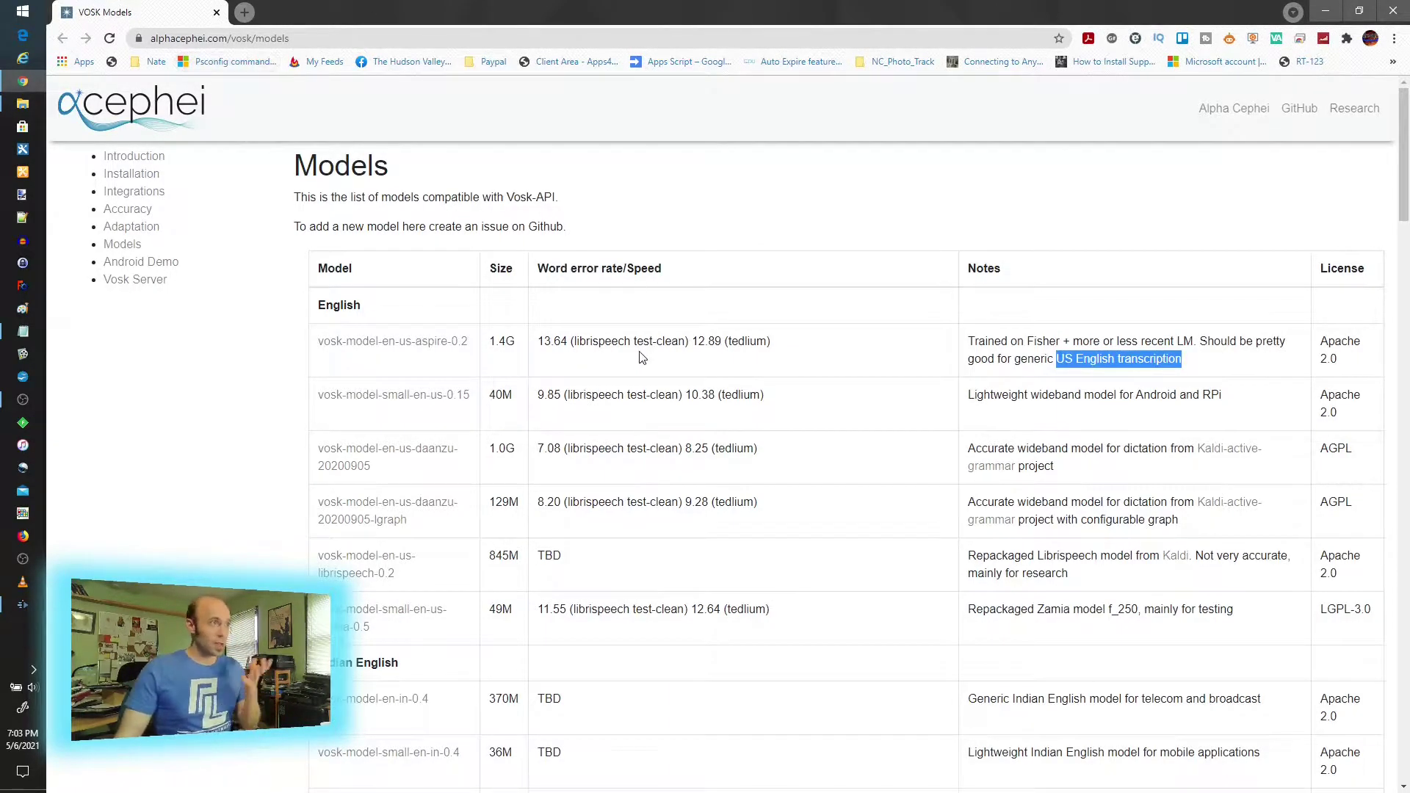
# Step: Set the custom models folder to Tech\vosk-model-en-us-aspire-0.2\vosk-model-en-us-aspire-0.2
pyautogui.click(1326, 12)
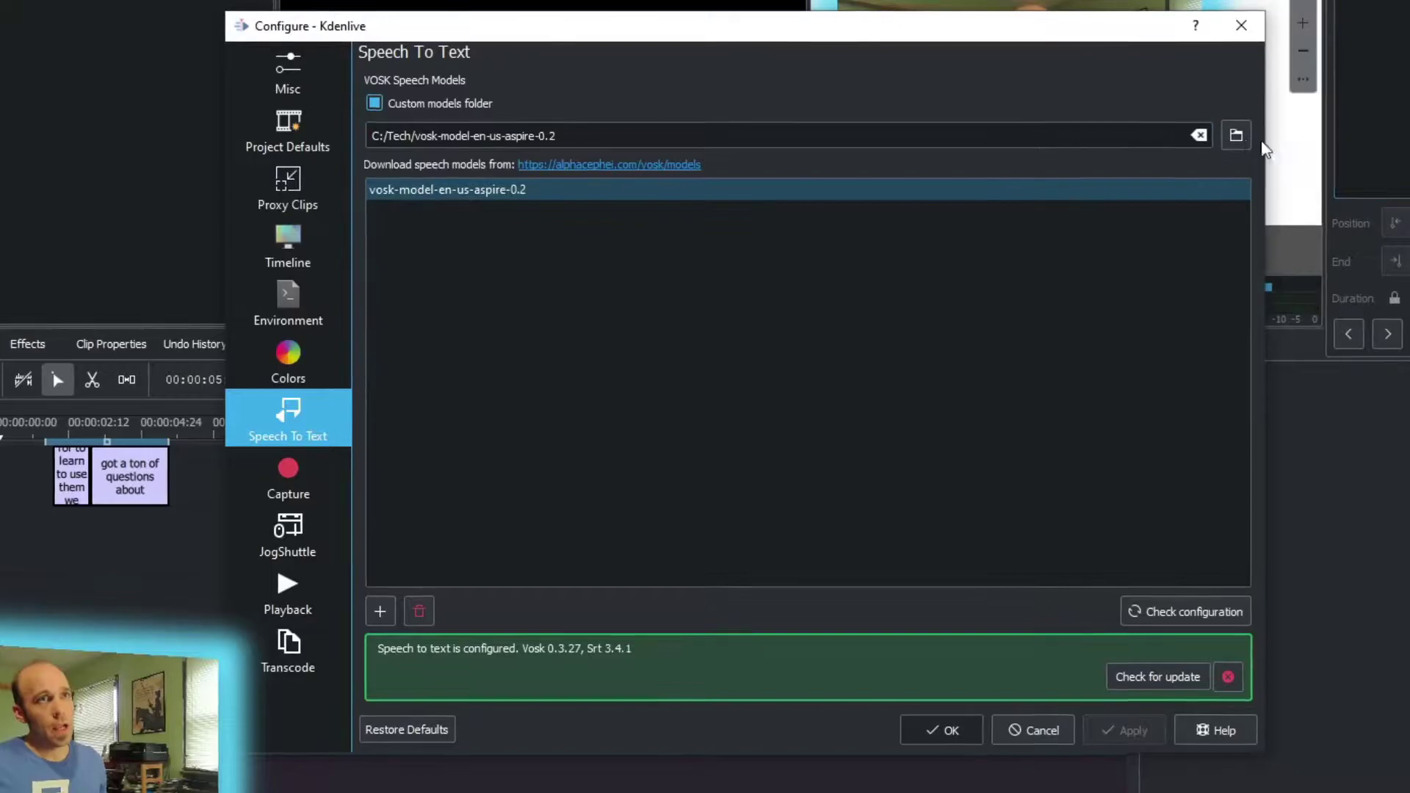
pyautogui.click(1237, 135)
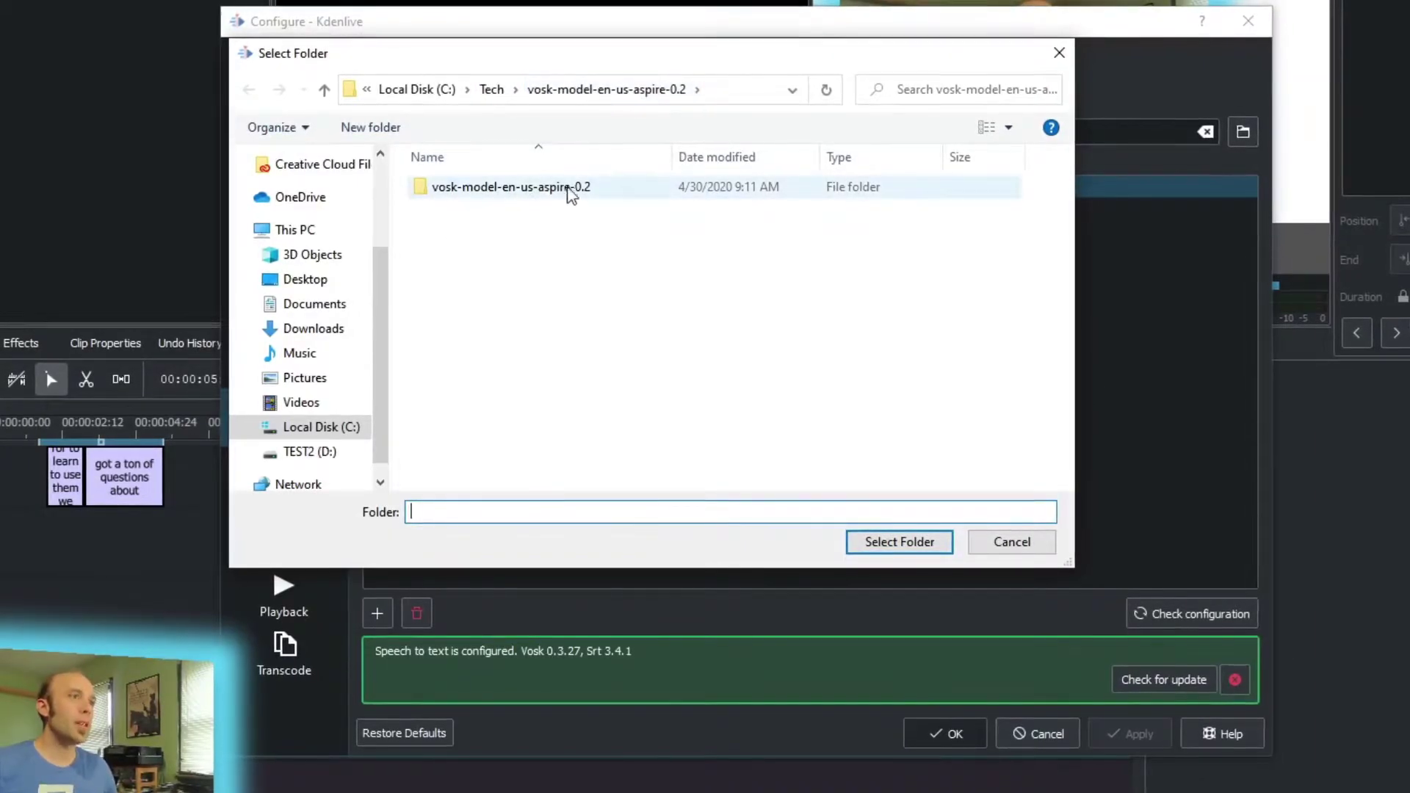
pyautogui.click(492, 88)
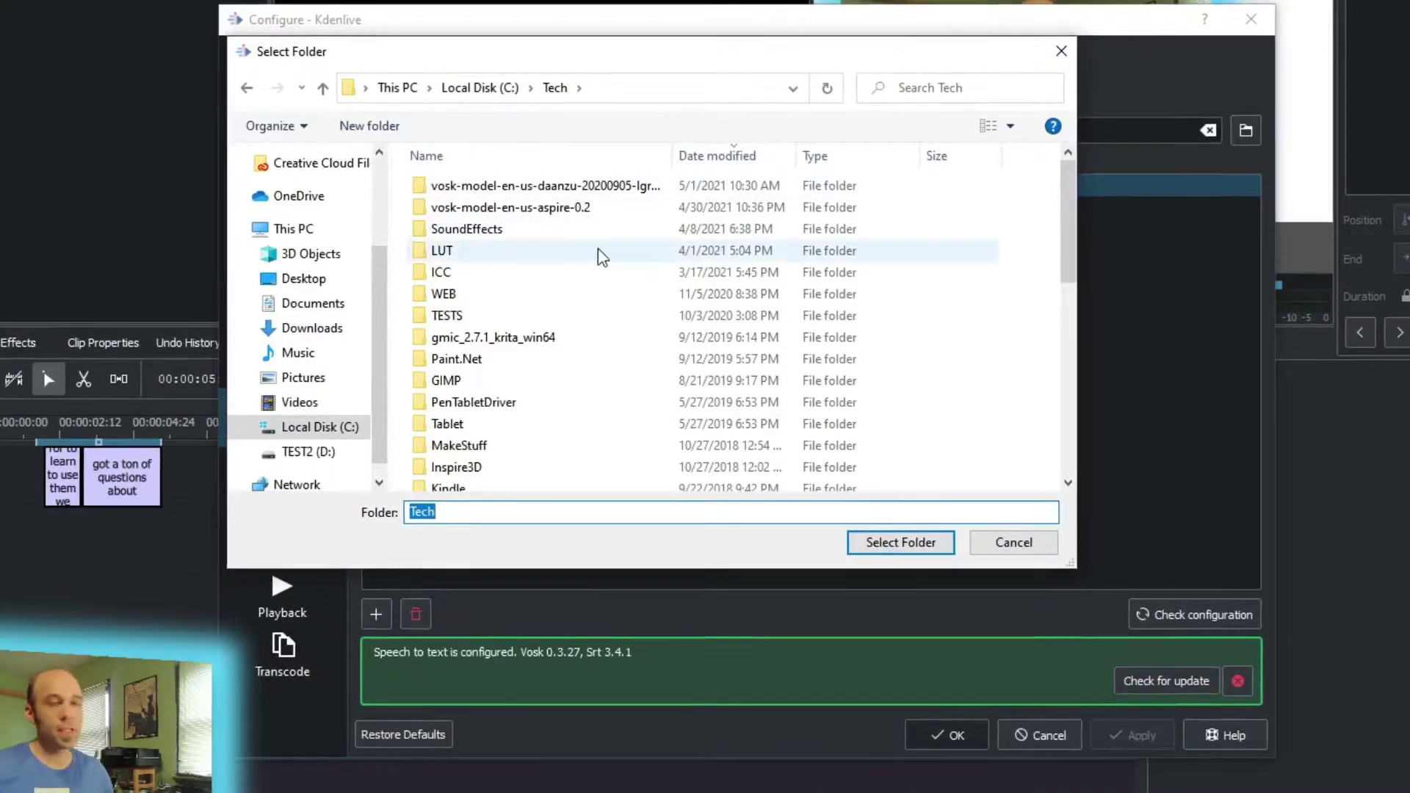
pyautogui.doubleClick(547, 185)
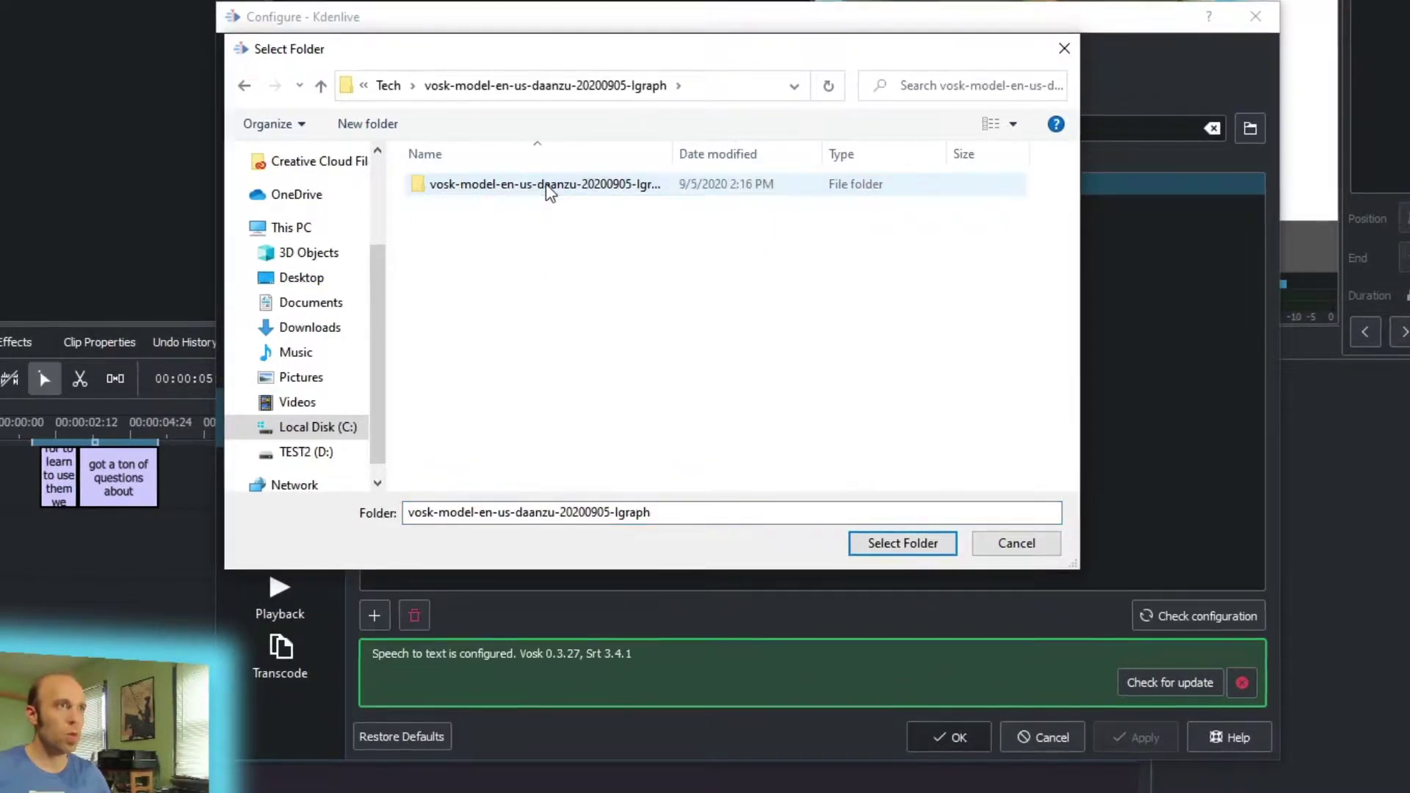
pyautogui.hotkey('alt', 'Left')
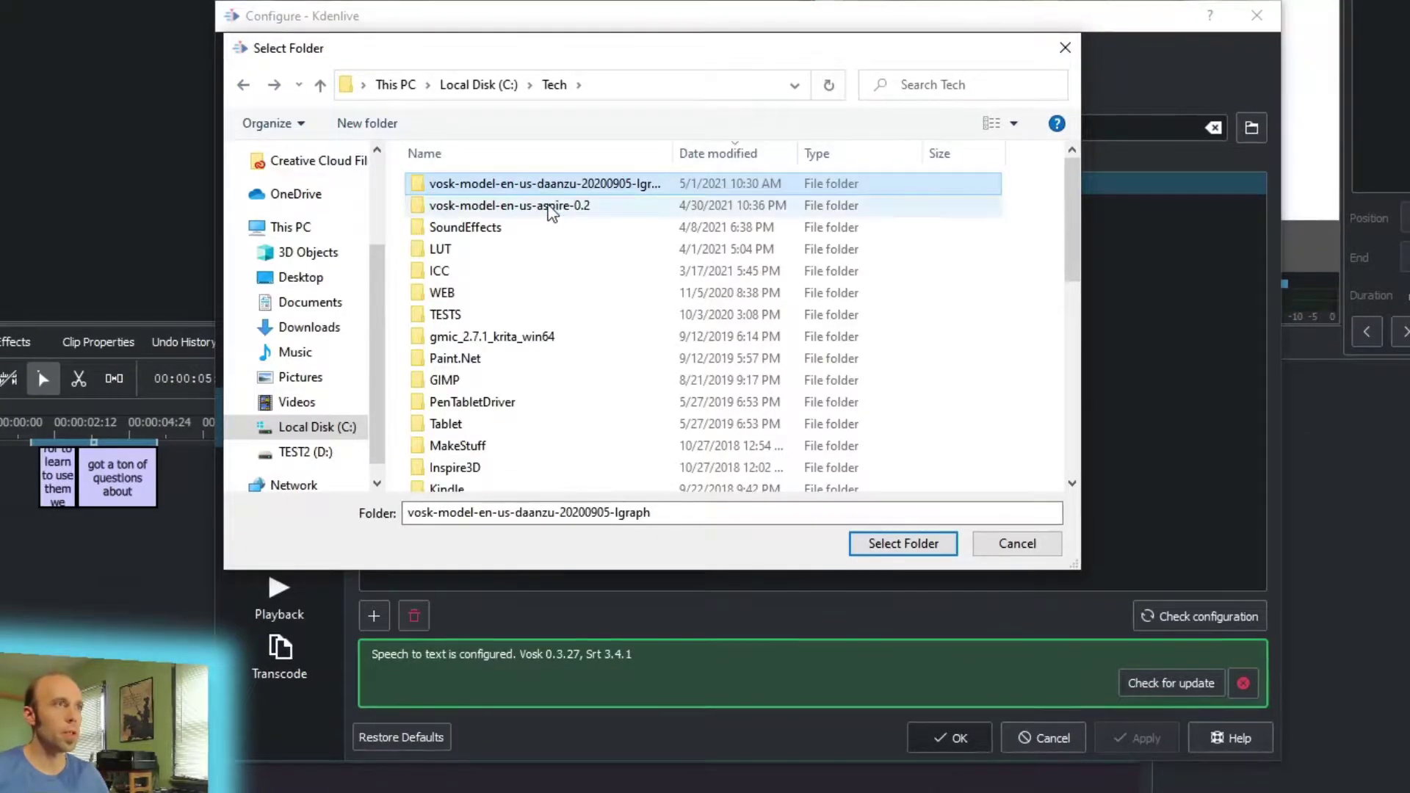
pyautogui.doubleClick(551, 208)
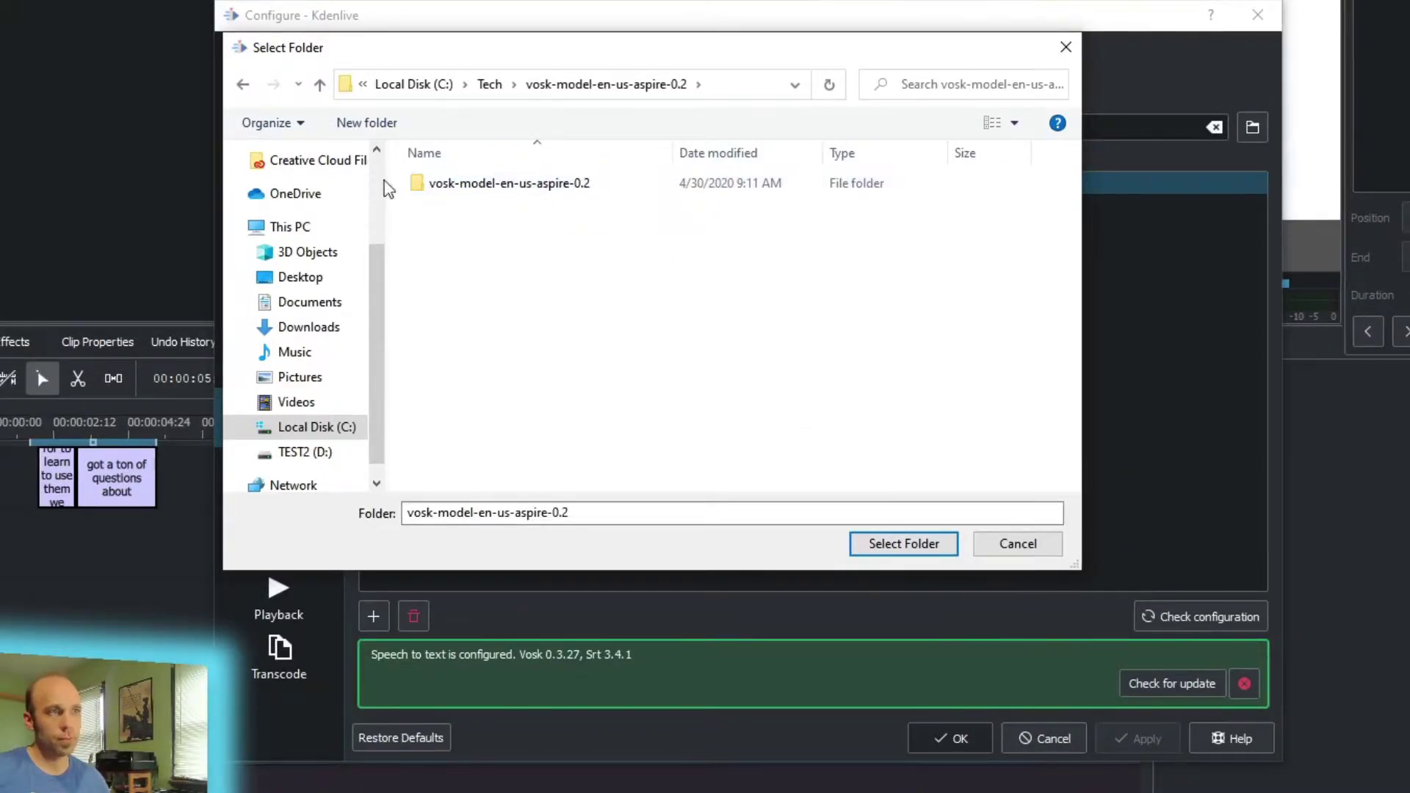
pyautogui.doubleClick(441, 183)
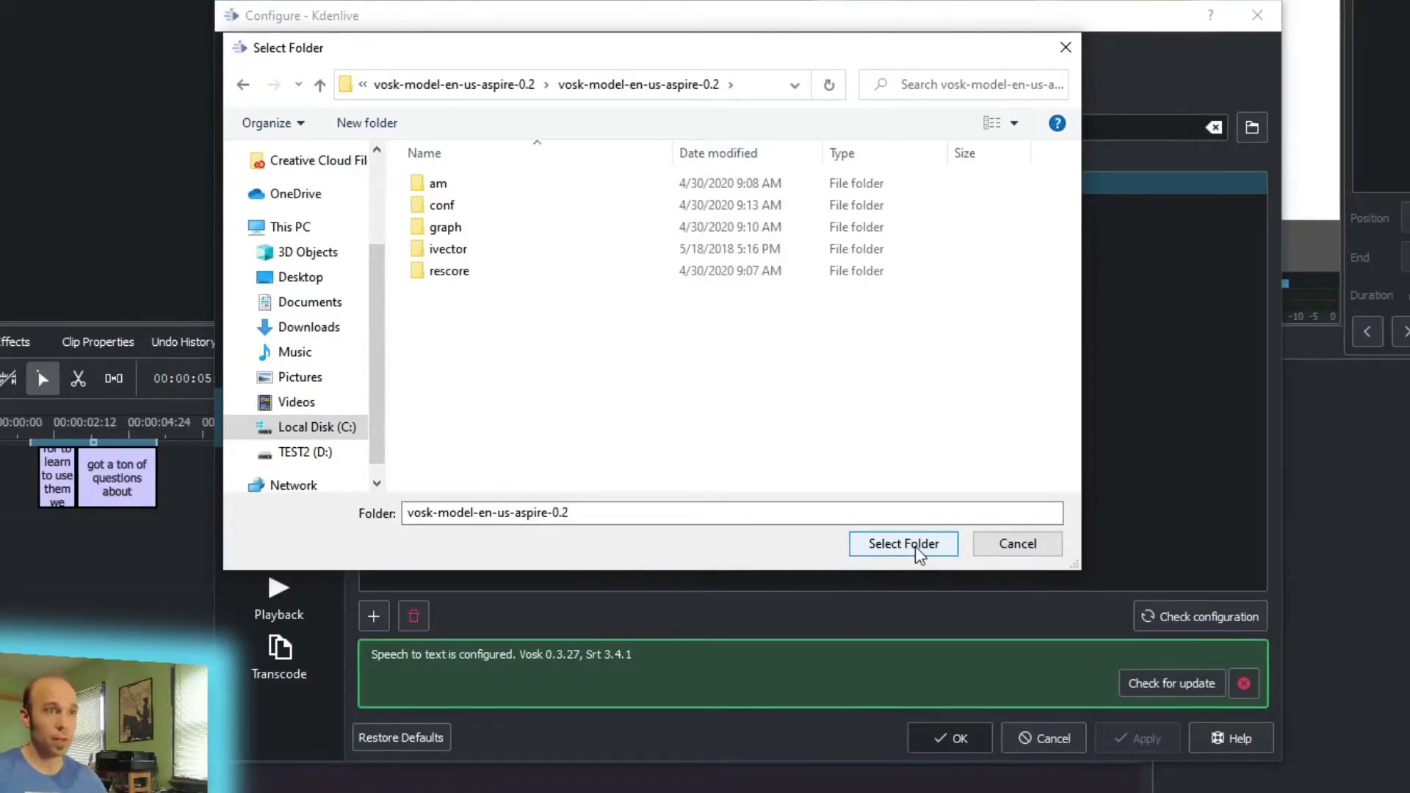
pyautogui.click(903, 544)
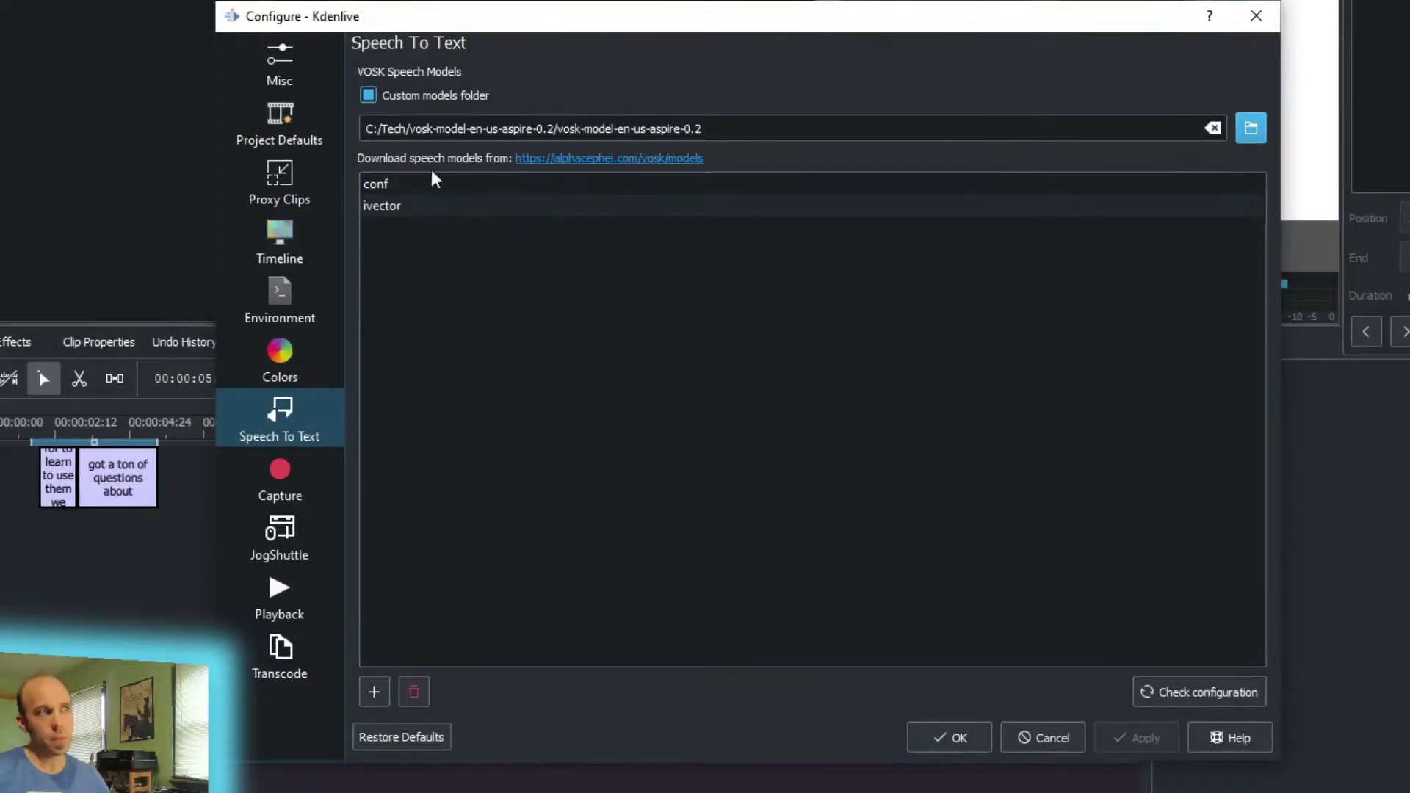
# Step: Reopen the models folder picker and go up to the outer vosk-model-en-us-aspire-0.2 folder
pyautogui.click(439, 211)
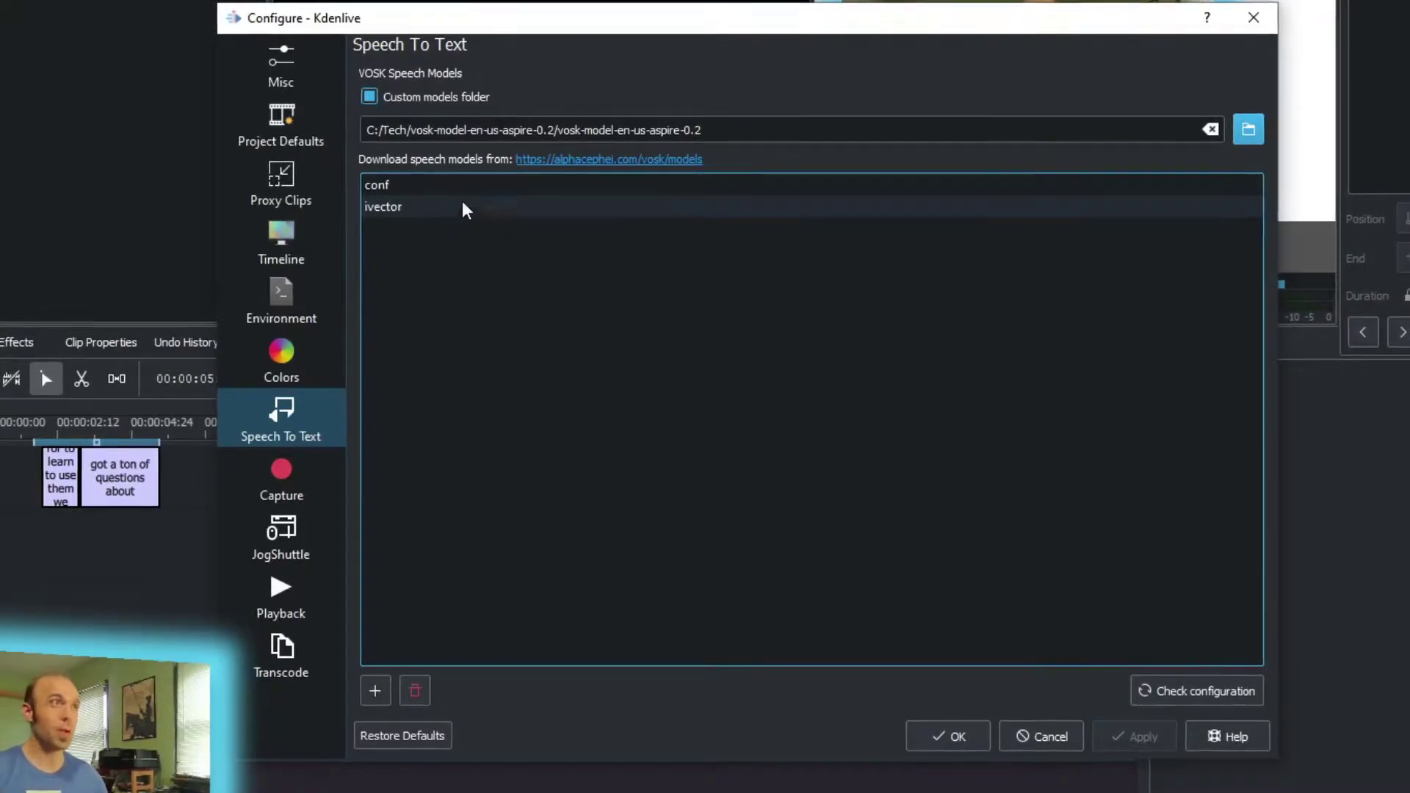
pyautogui.click(1249, 129)
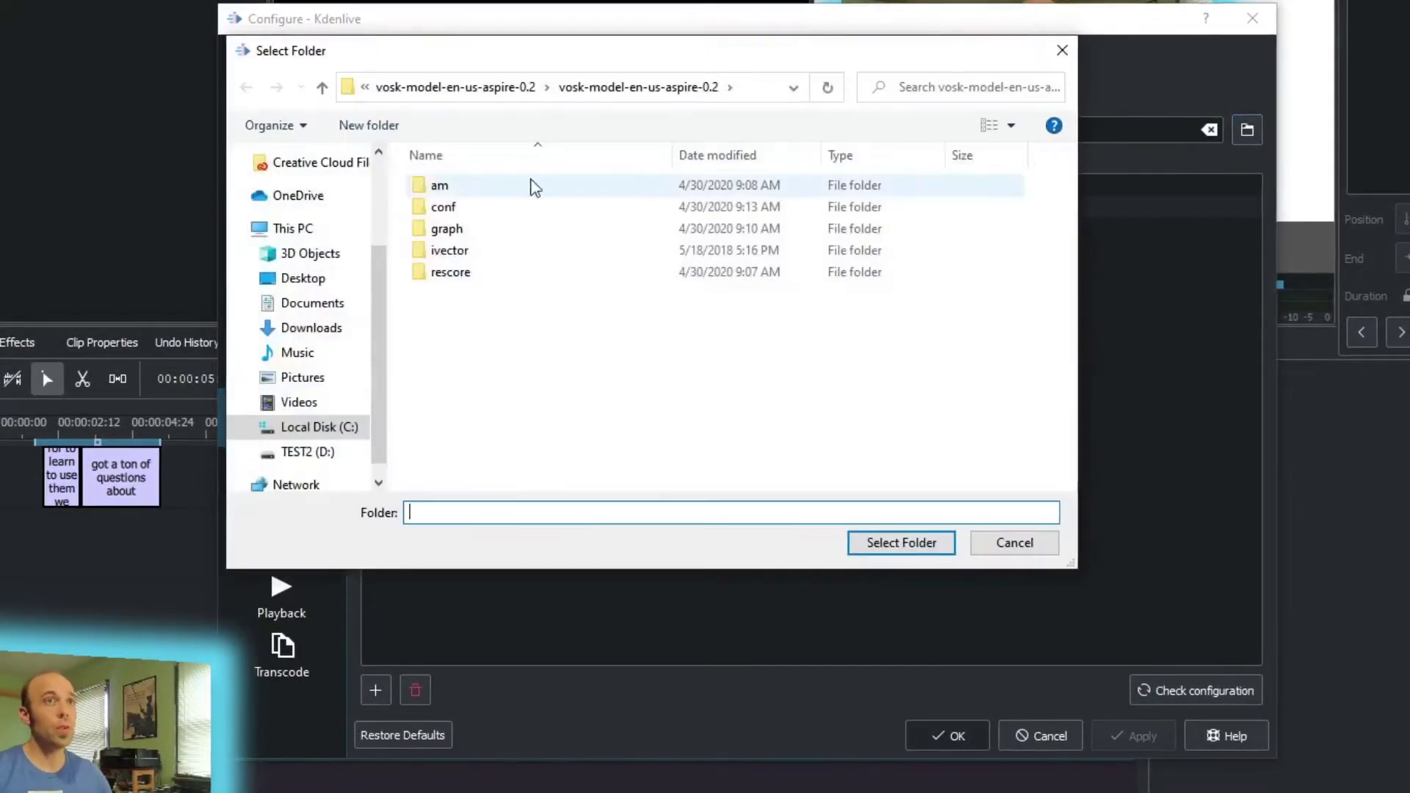
pyautogui.click(463, 87)
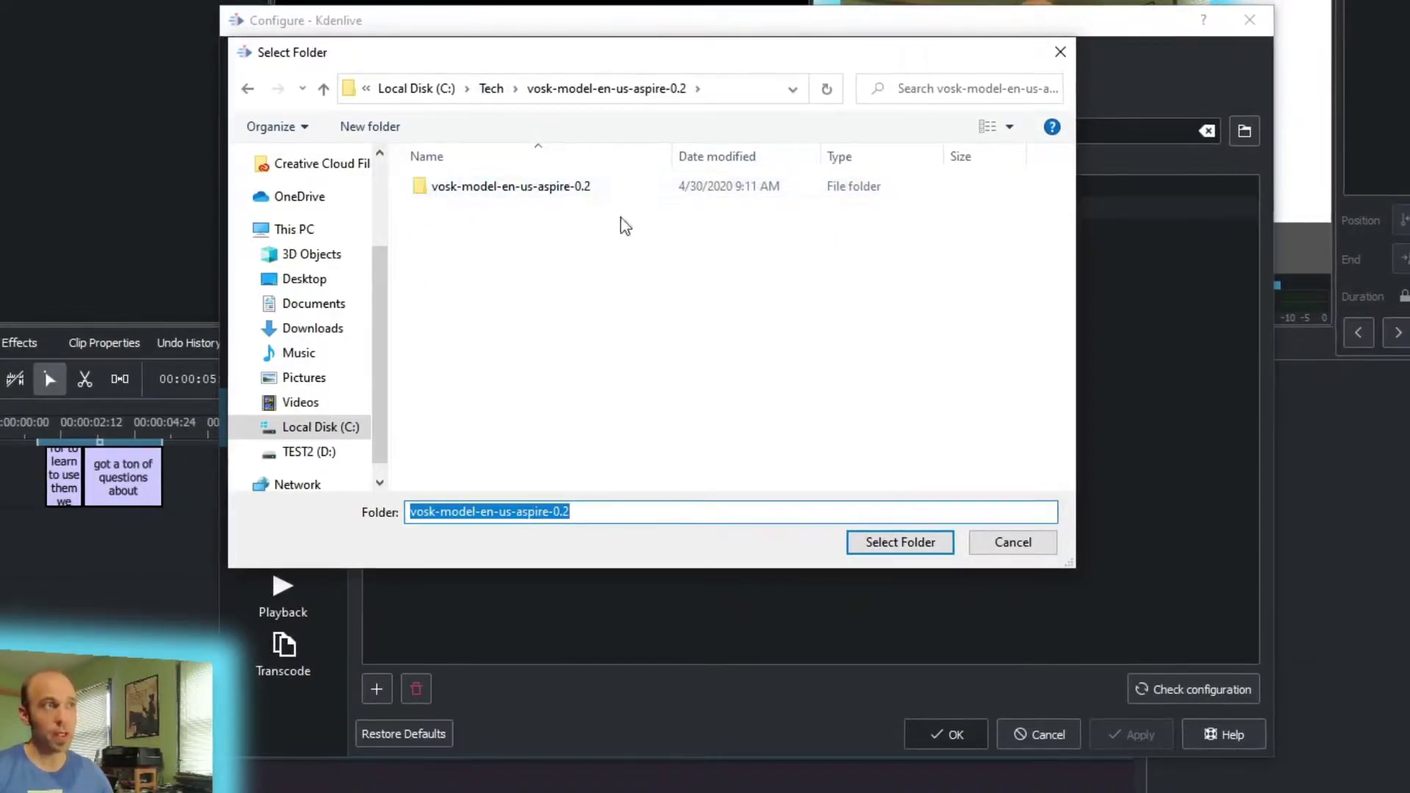
# Step: Use C:/Tech/vosk-model-en-us-aspire-0.2 with its model selected, check the configuration, and close settings
pyautogui.click(904, 546)
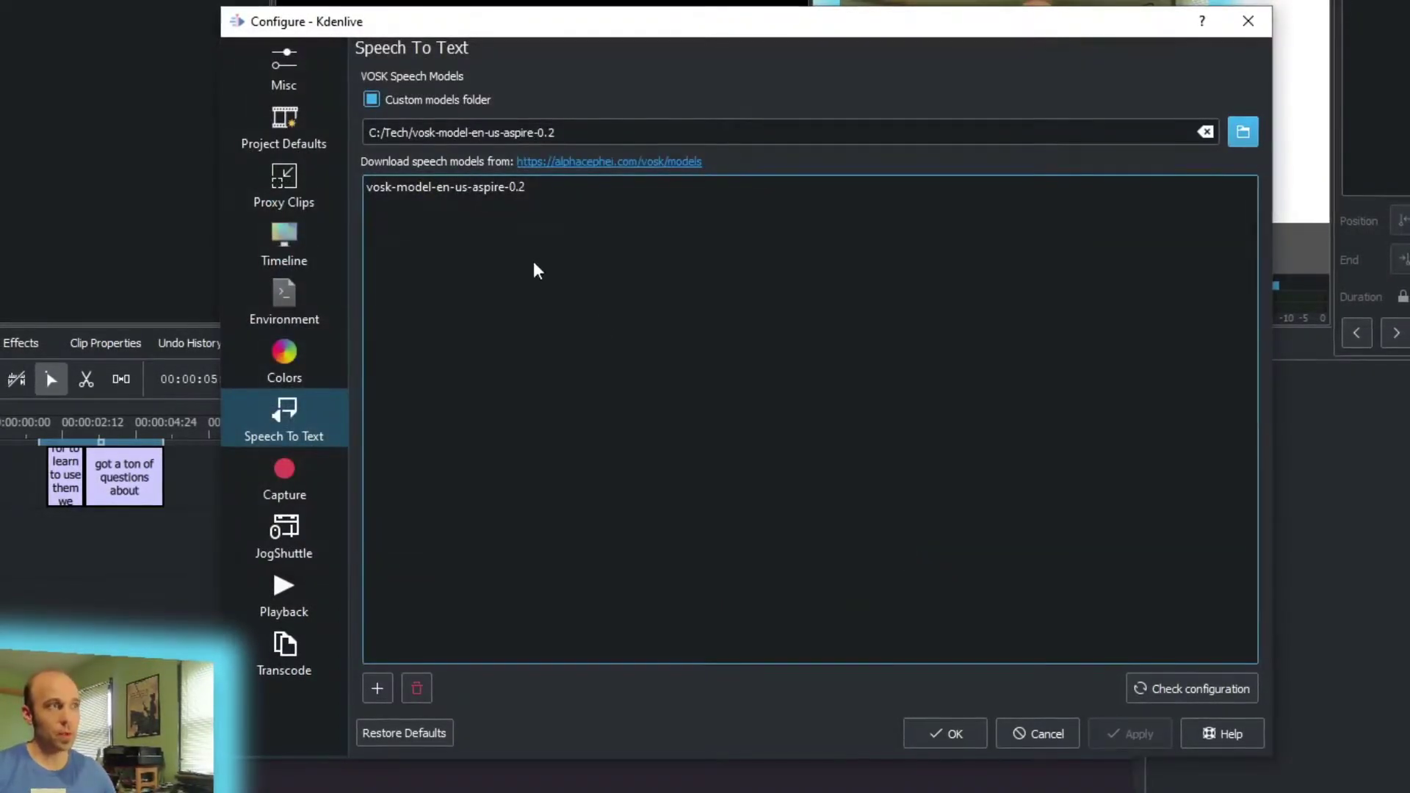
pyautogui.click(509, 184)
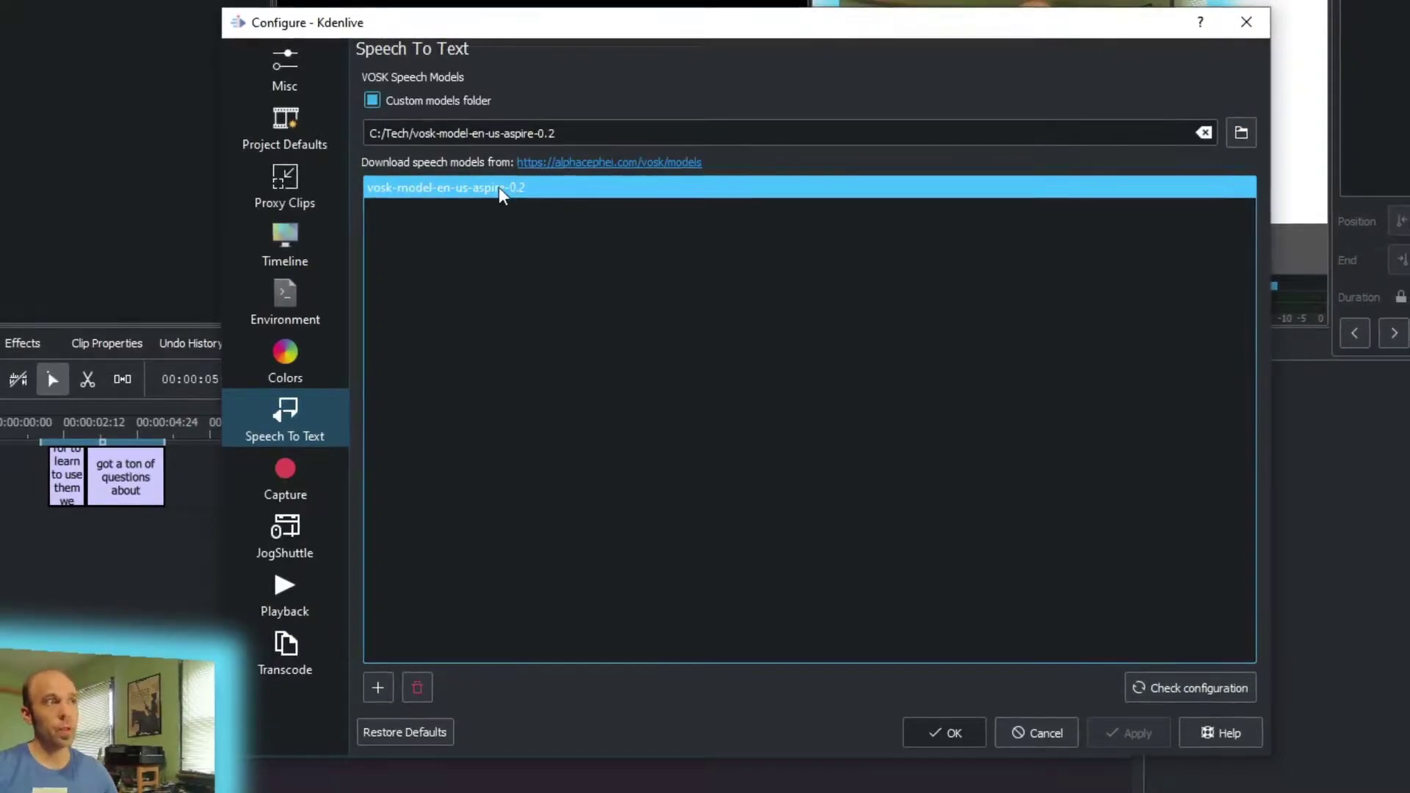
pyautogui.click(1196, 688)
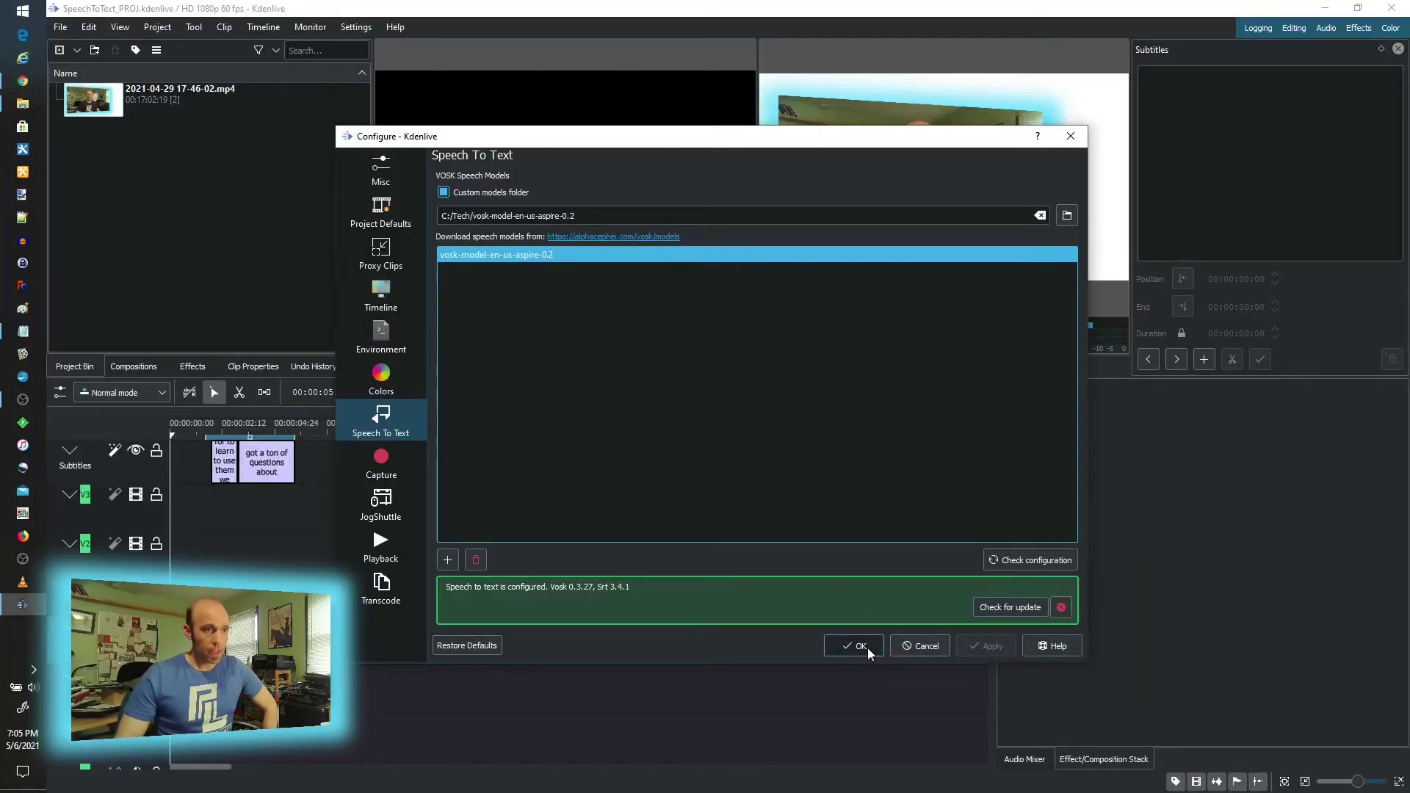
pyautogui.click(859, 646)
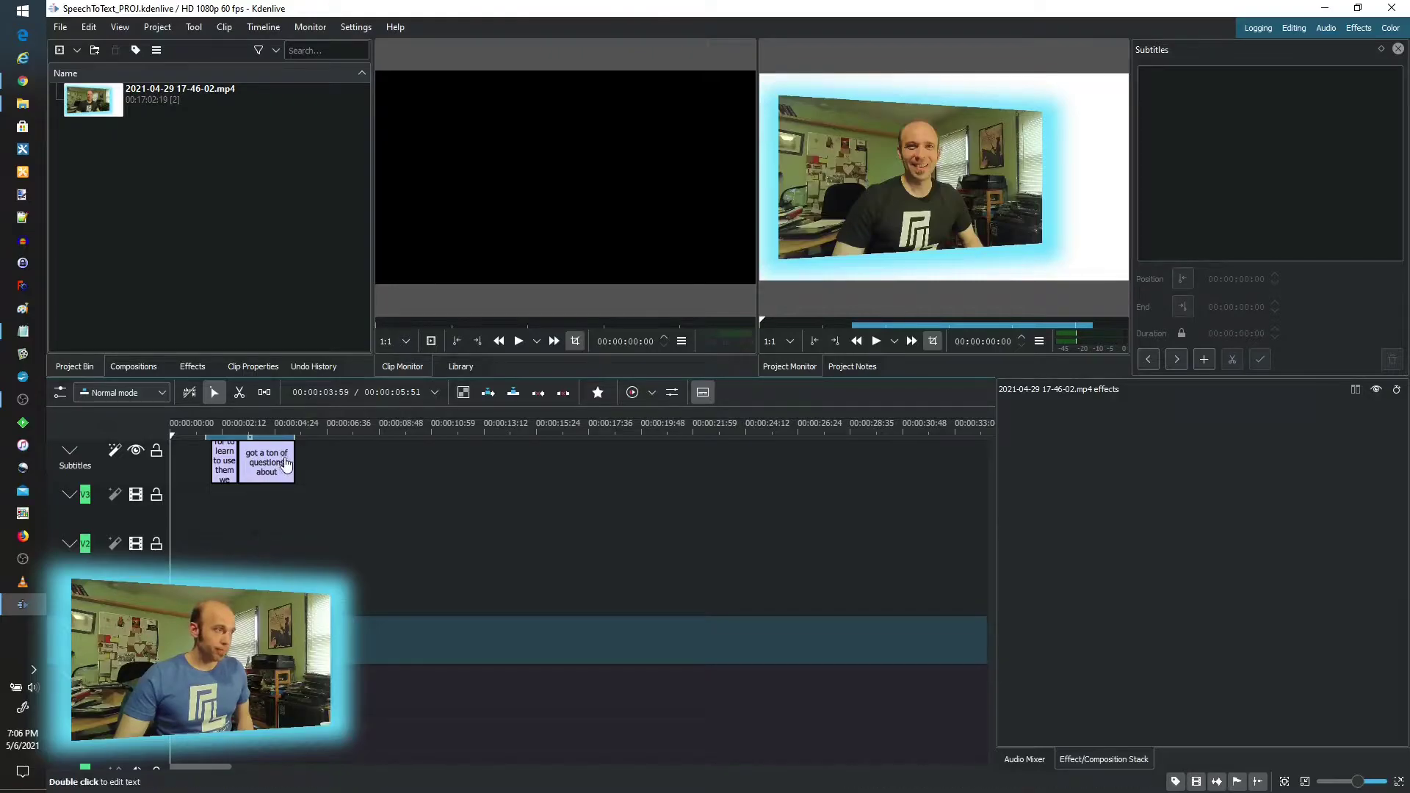
pyautogui.moveTo(296, 430)
pyautogui.mouseDown()
pyautogui.moveTo(270, 437)
pyautogui.moveTo(296, 429)
pyautogui.mouseUp()
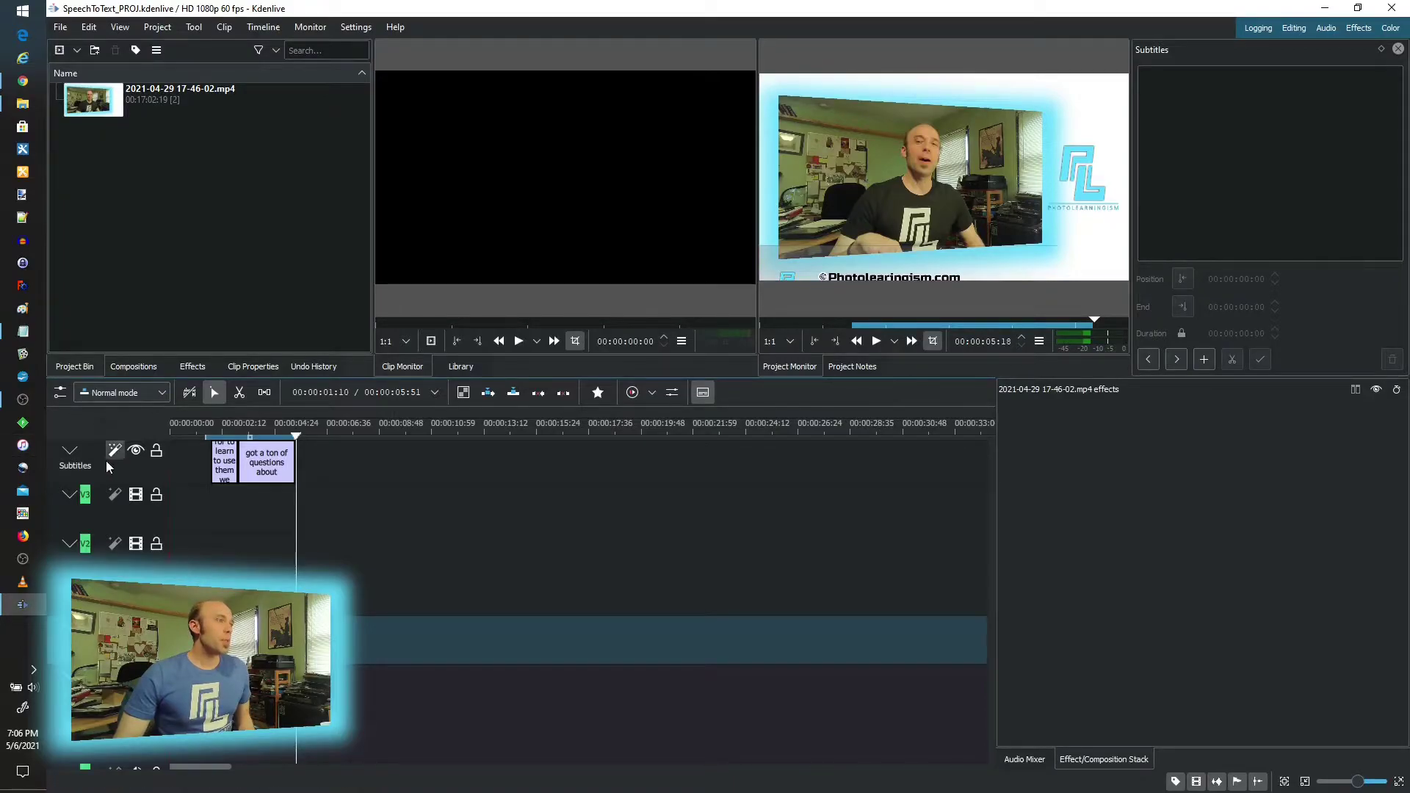
pyautogui.click(703, 394)
pyautogui.click(702, 394)
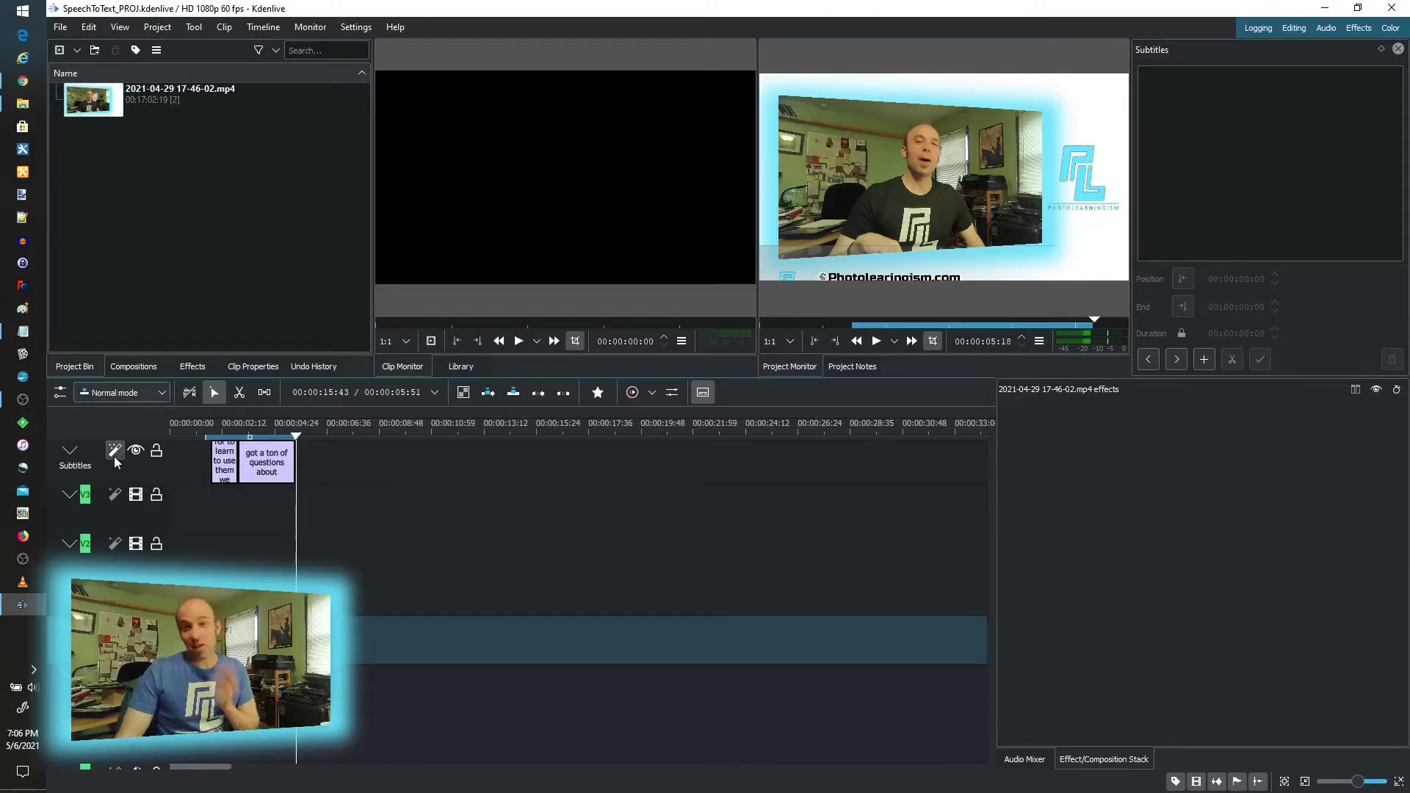
pyautogui.click(114, 452)
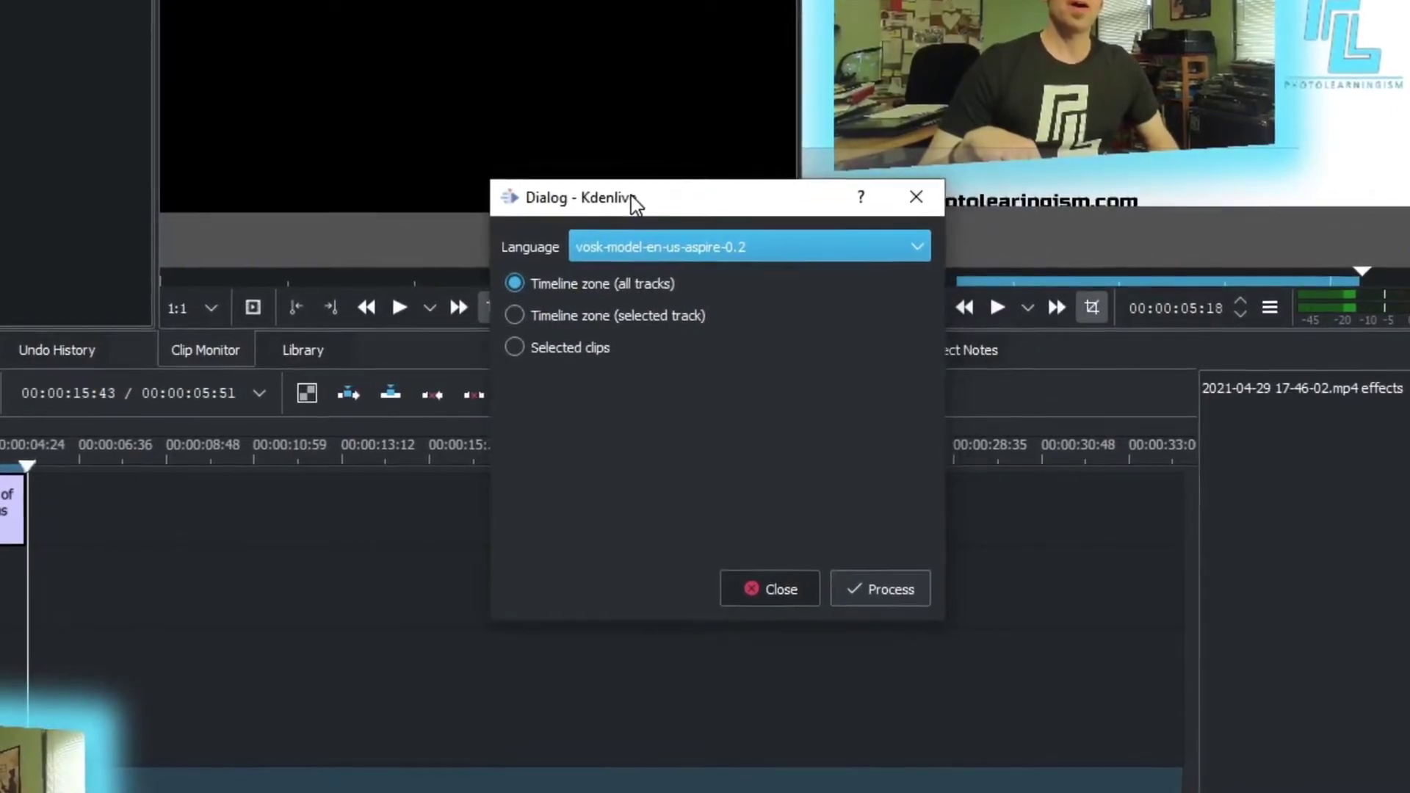
pyautogui.click(702, 246)
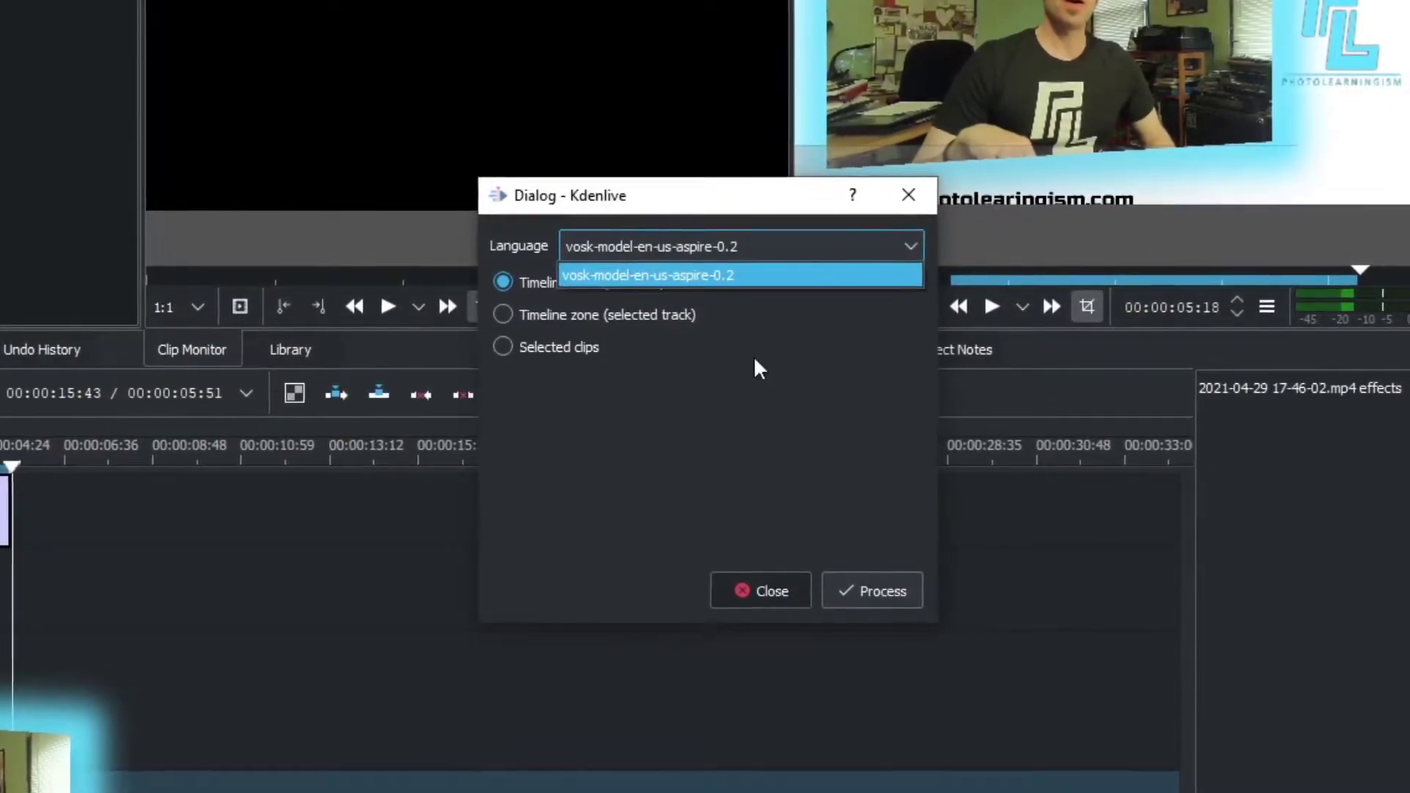
pyautogui.click(772, 375)
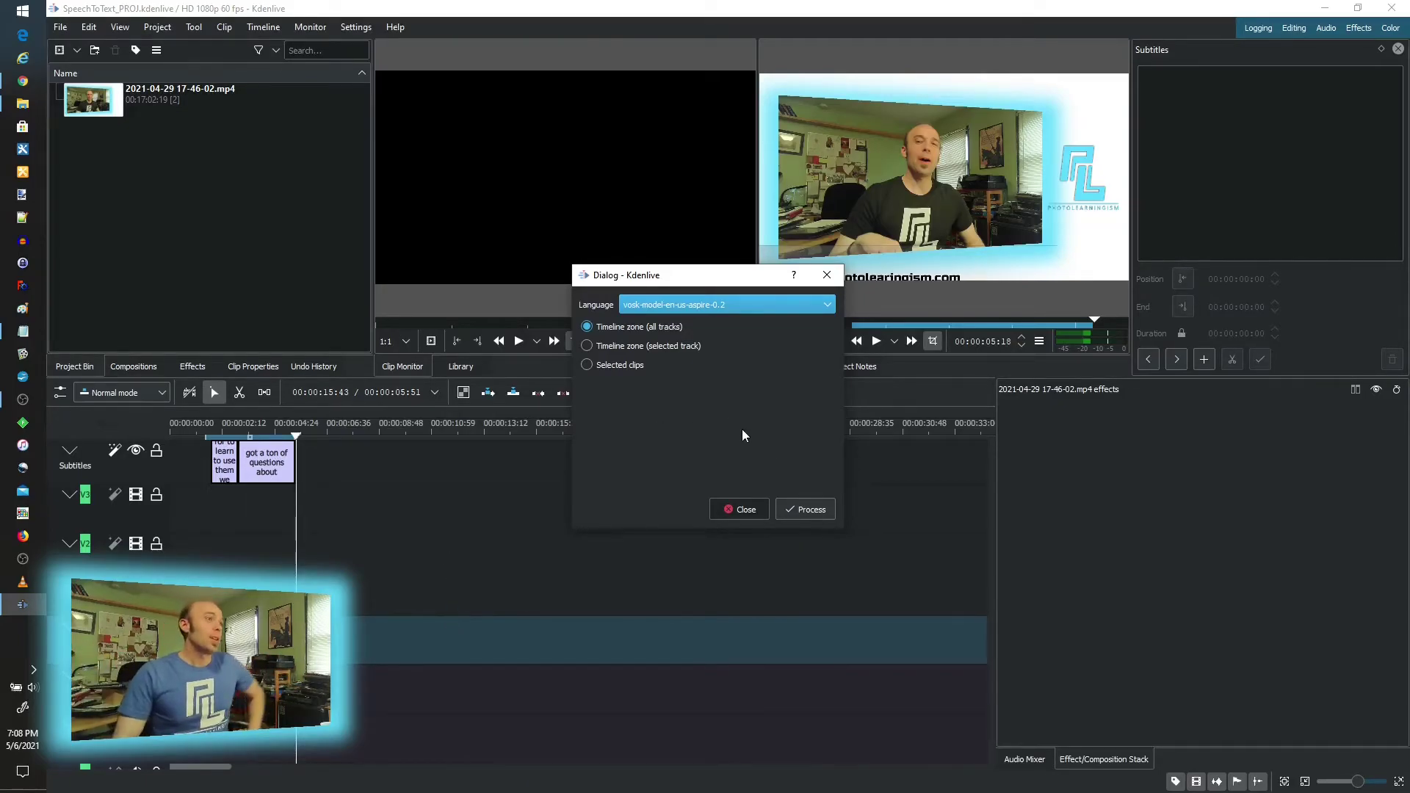
# Step: Close speech recognition without processing and play the video from near the start
pyautogui.click(755, 510)
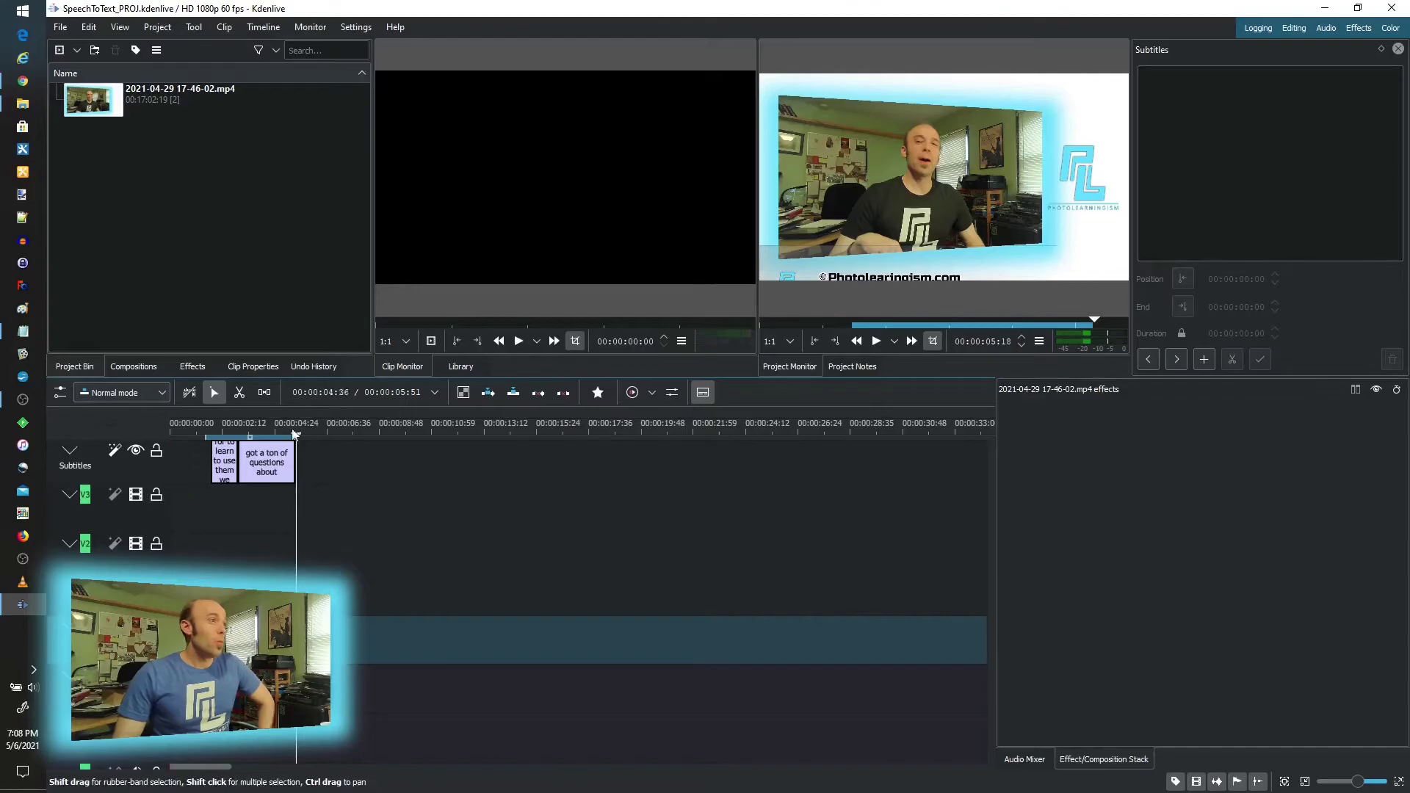
pyautogui.click(184, 428)
pyautogui.press('space')
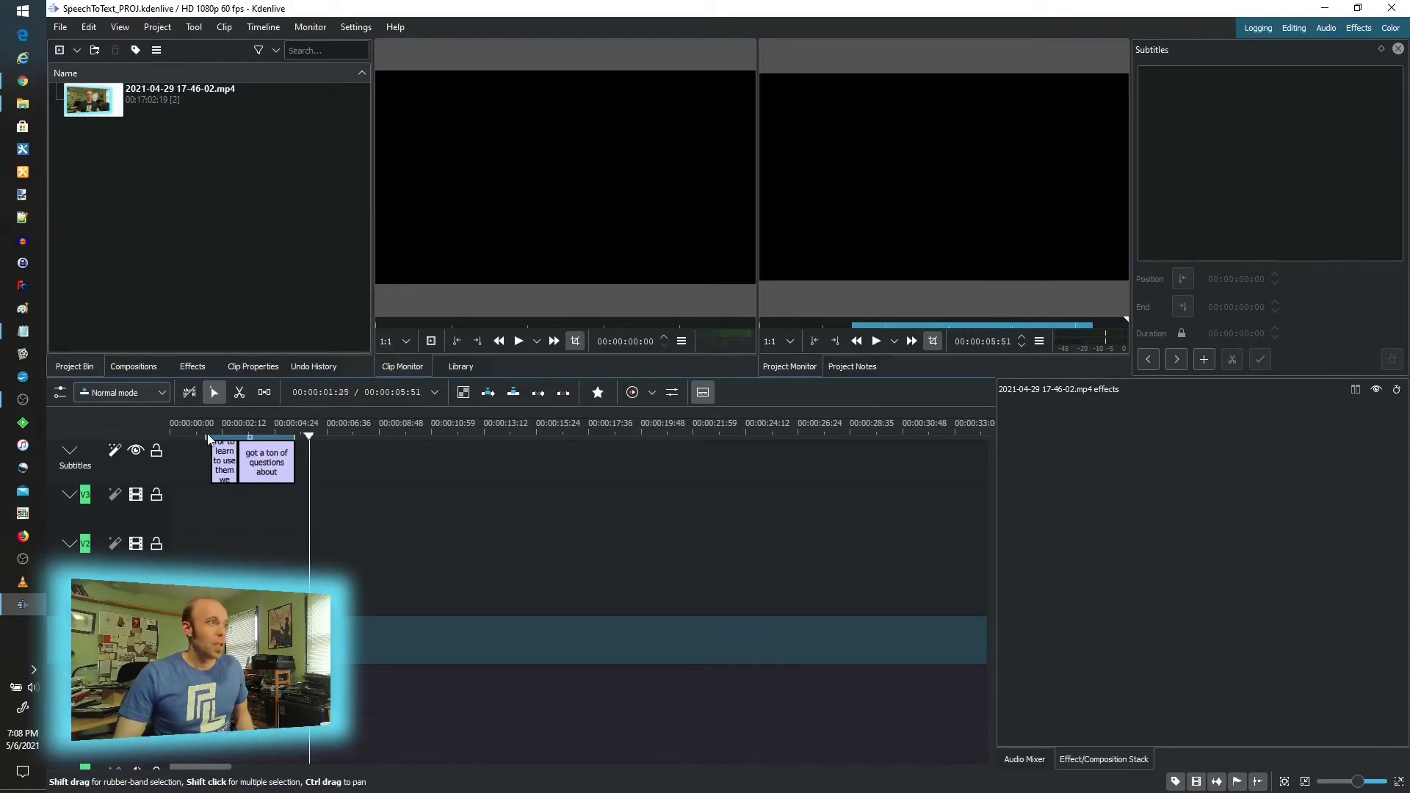
pyautogui.moveTo(230, 424); pyautogui.dragTo(213, 432)
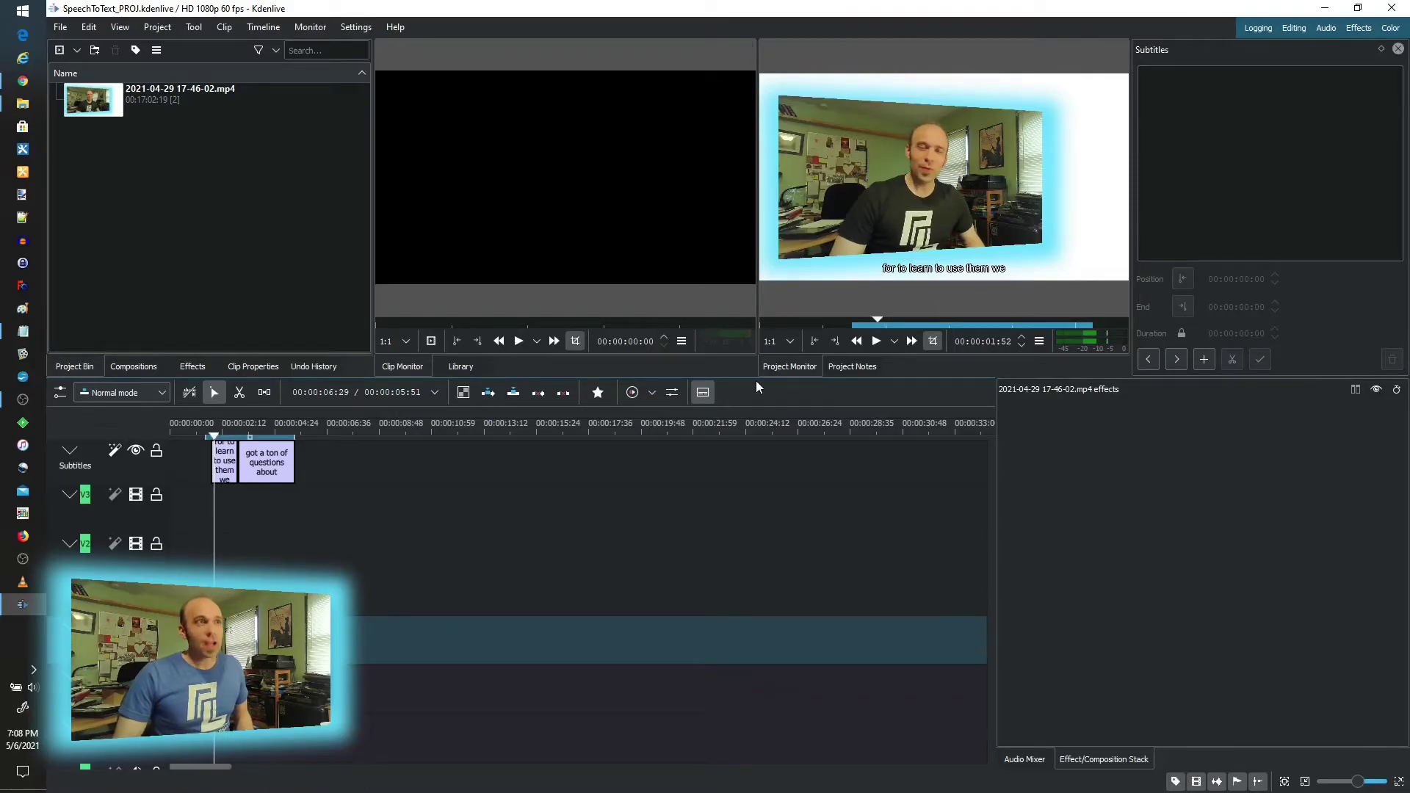
# Step: Enlarge the Project Monitor, play from two seconds, and bring the timeline tracks back
pyautogui.moveTo(755, 376); pyautogui.dragTo(749, 540)
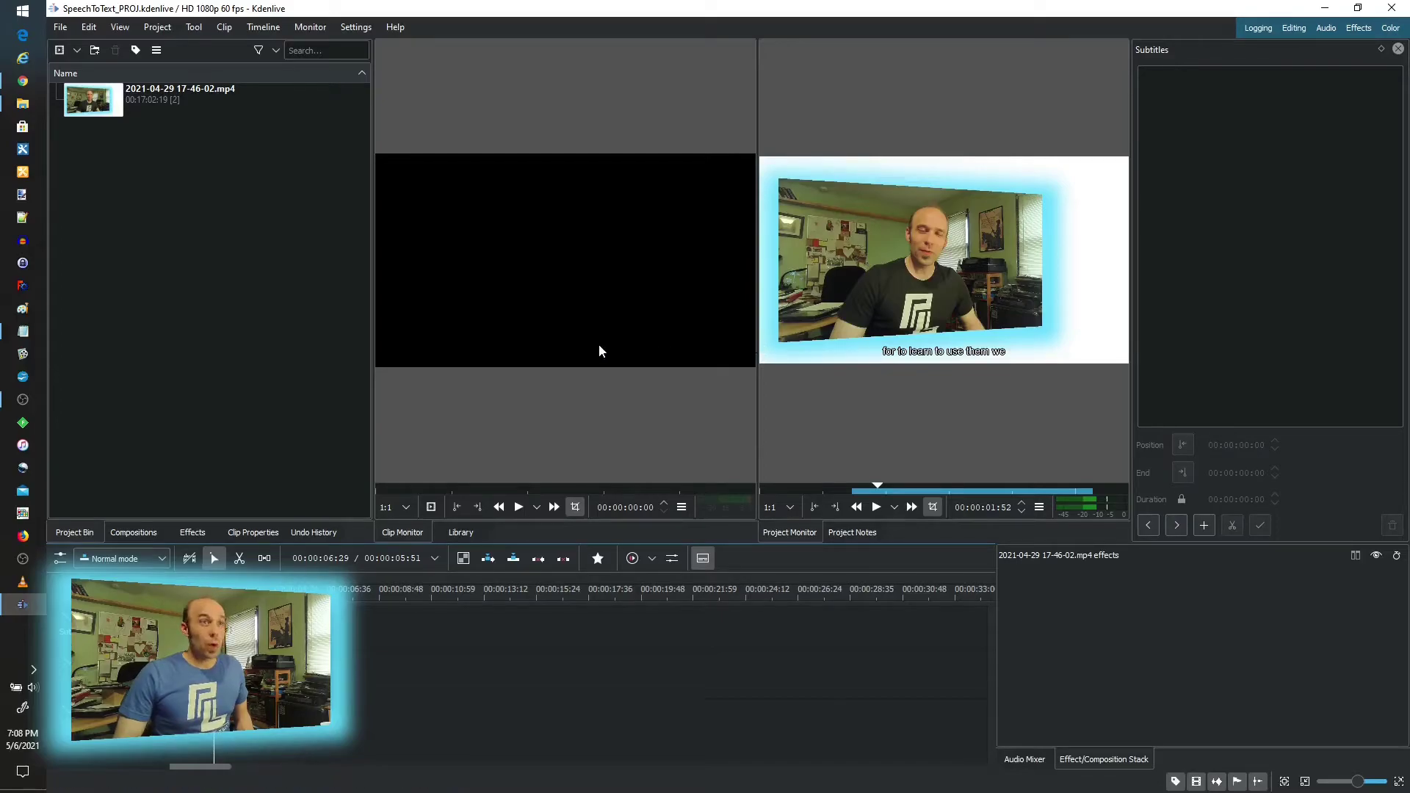
pyautogui.moveTo(374, 328); pyautogui.dragTo(243, 329)
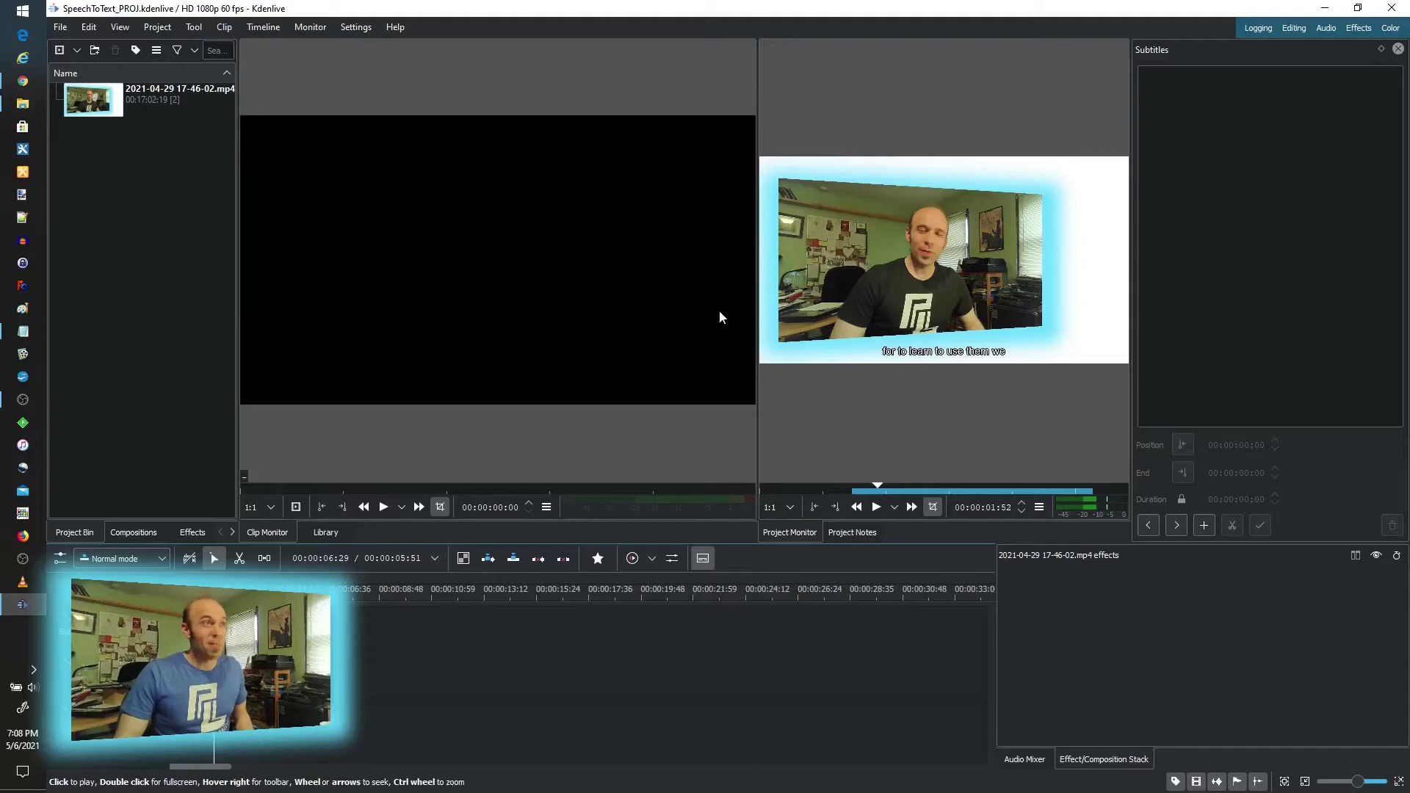
pyautogui.moveTo(758, 307); pyautogui.dragTo(474, 307)
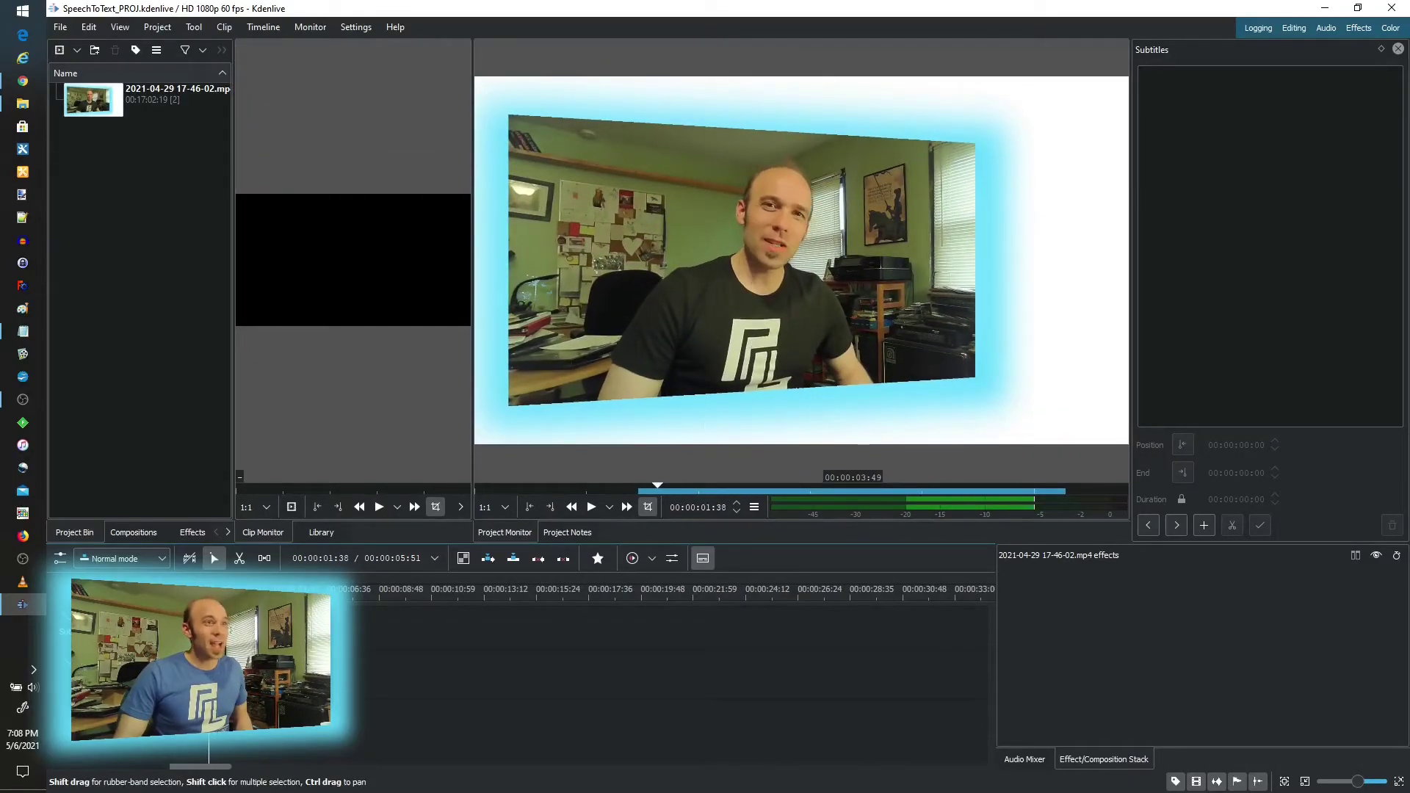
pyautogui.moveTo(683, 485); pyautogui.dragTo(698, 484)
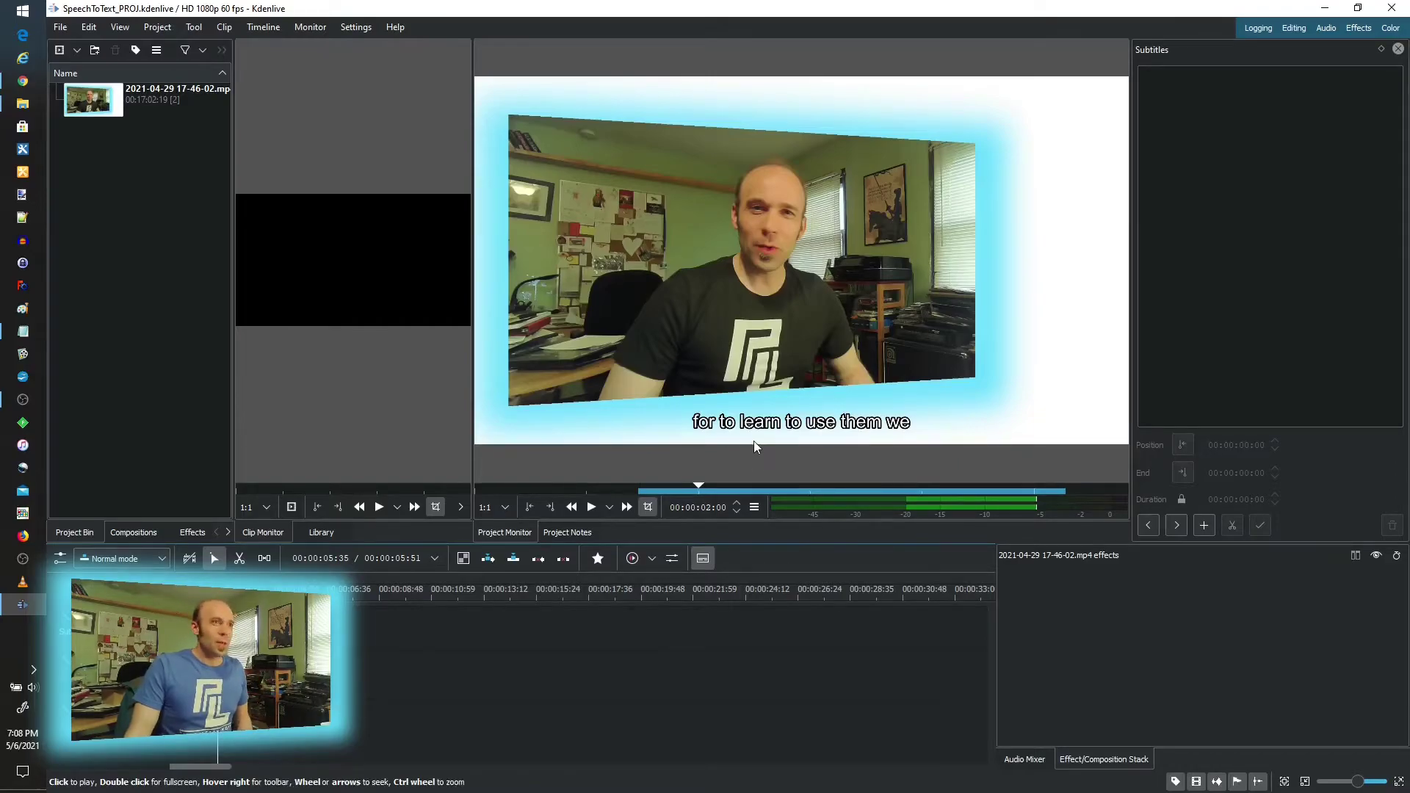
pyautogui.press('space')
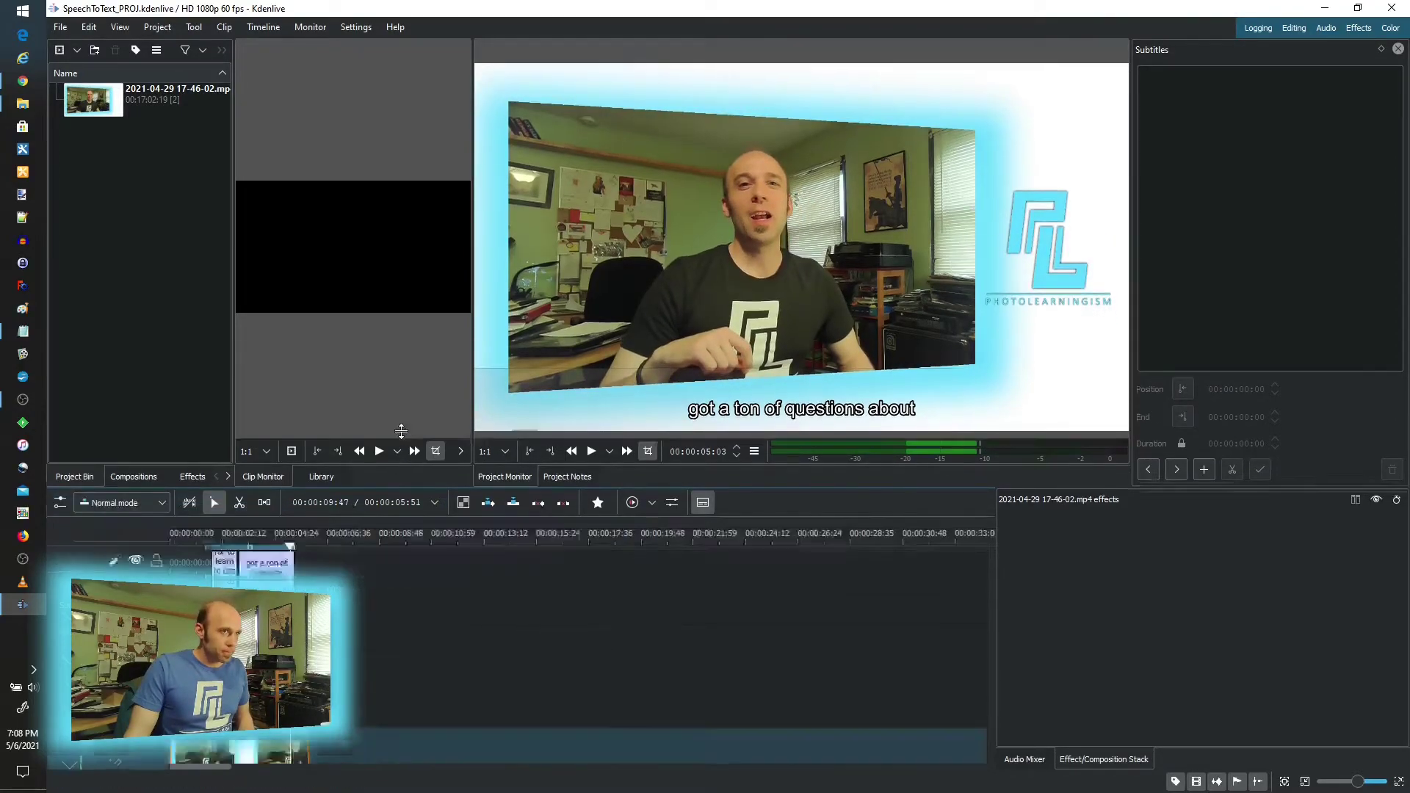
pyautogui.moveTo(401, 541); pyautogui.dragTo(210, 401)
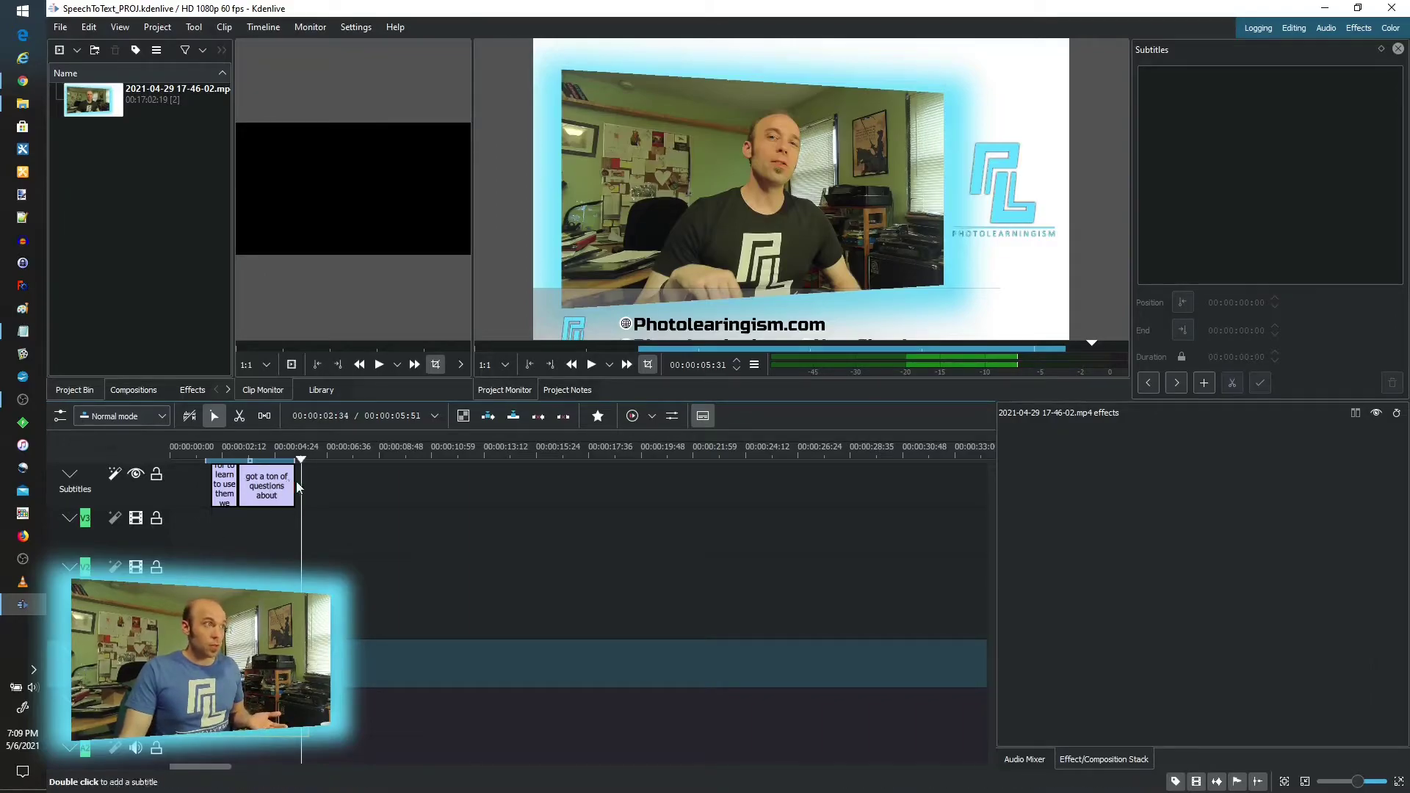
# Step: Inspect the 'got a ton of questions about' and first subtitle clips, then open the Project menu
pyautogui.click(264, 496)
pyautogui.click(229, 495)
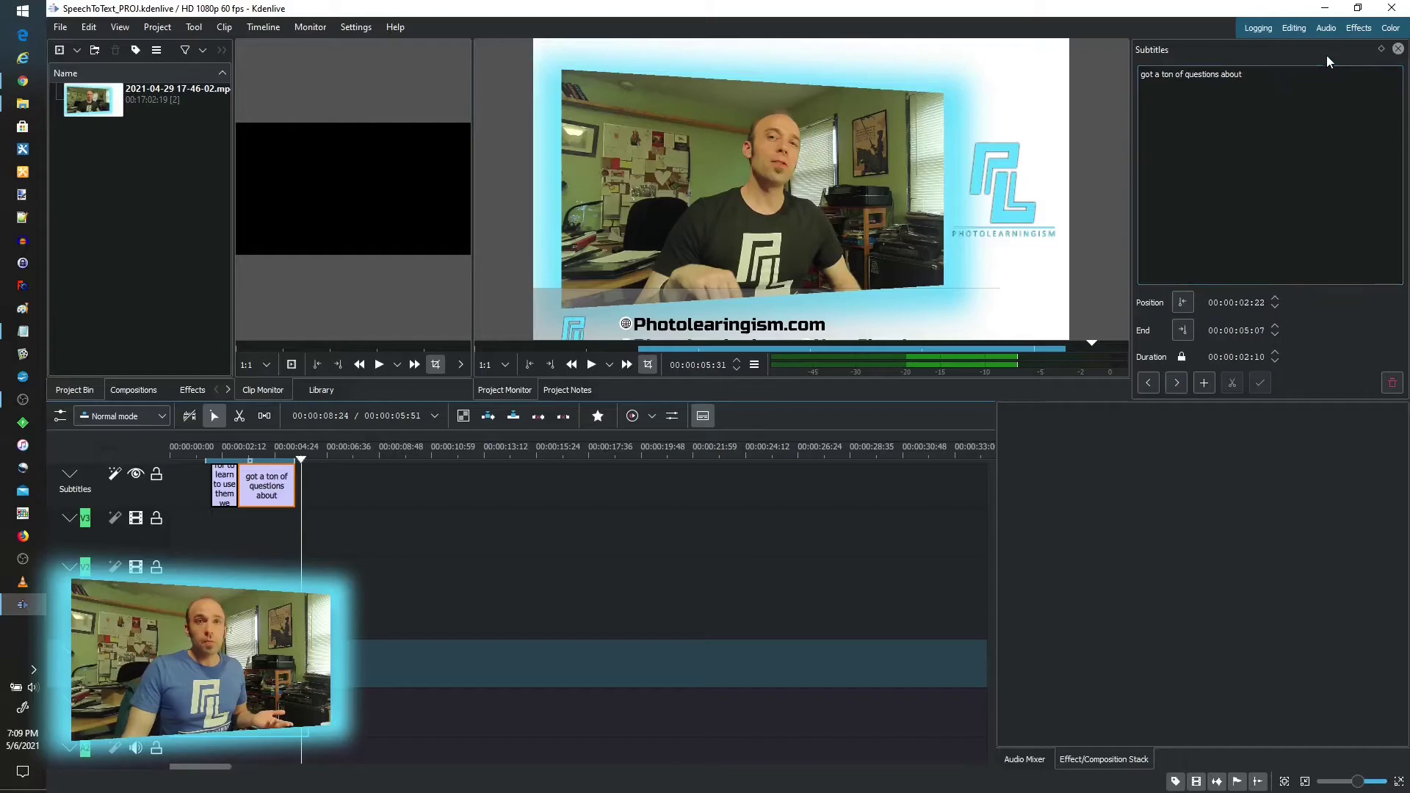
pyautogui.click(225, 495)
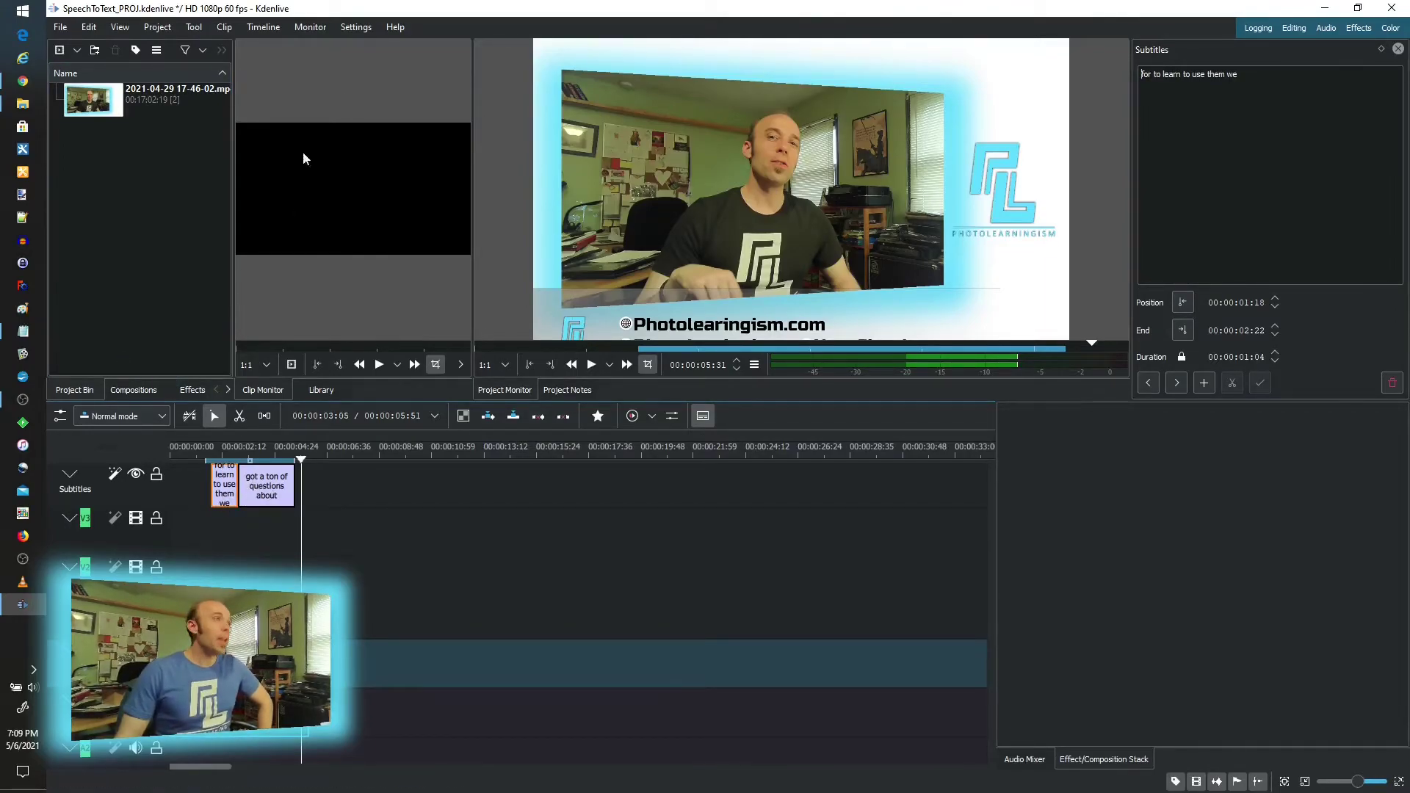
pyautogui.click(193, 31)
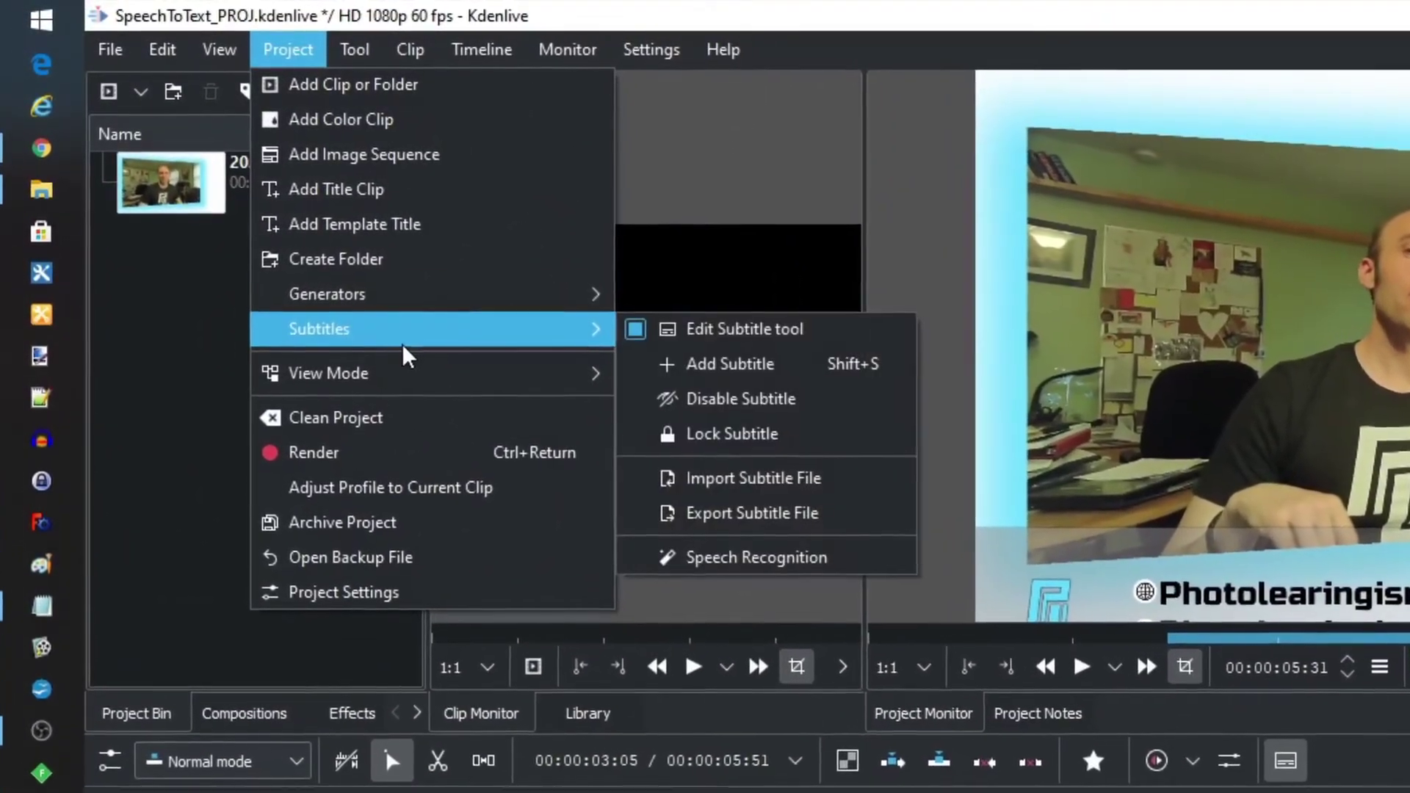
pyautogui.moveTo(326, 337)
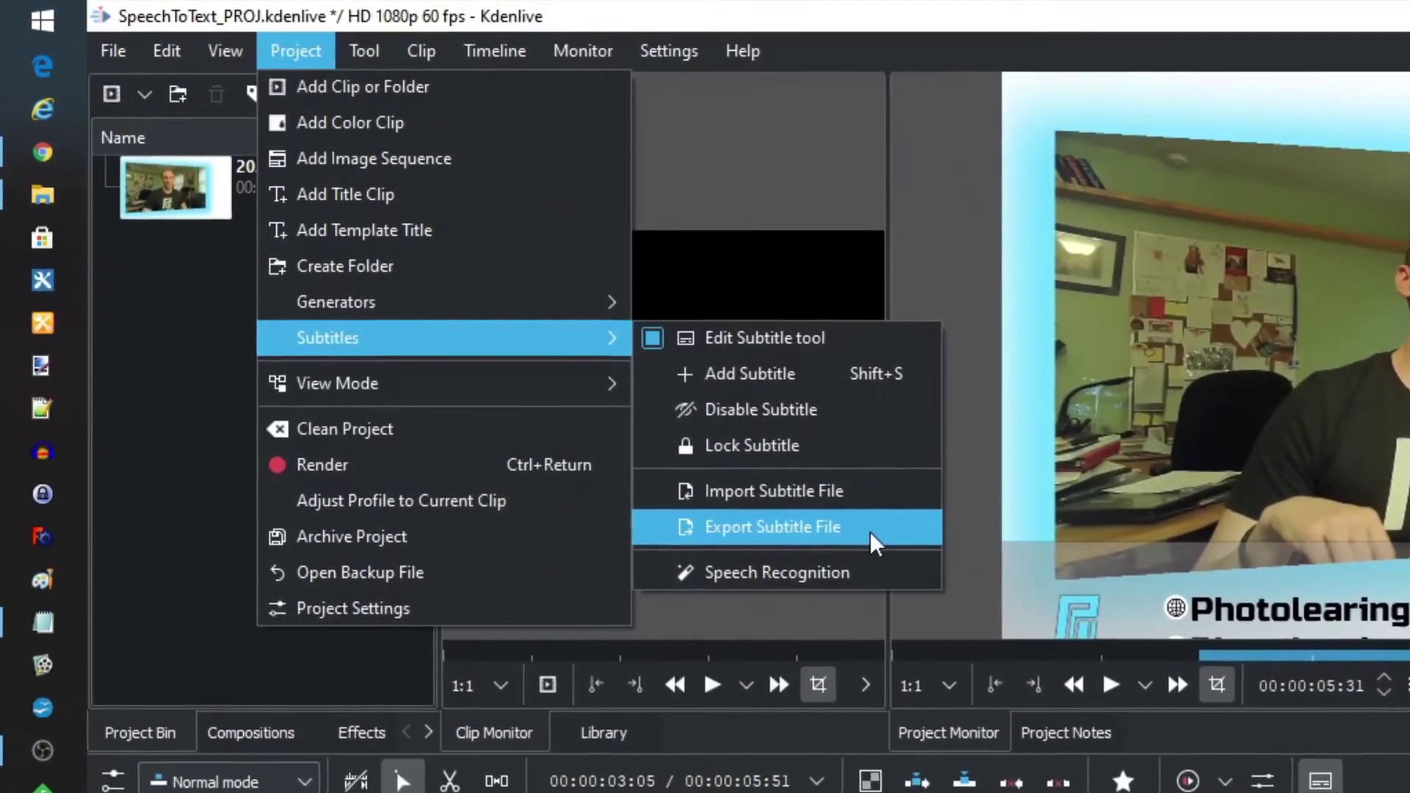
# Step: Choose Export Subtitle File to save the subtitles as an .srt file
pyautogui.click(891, 535)
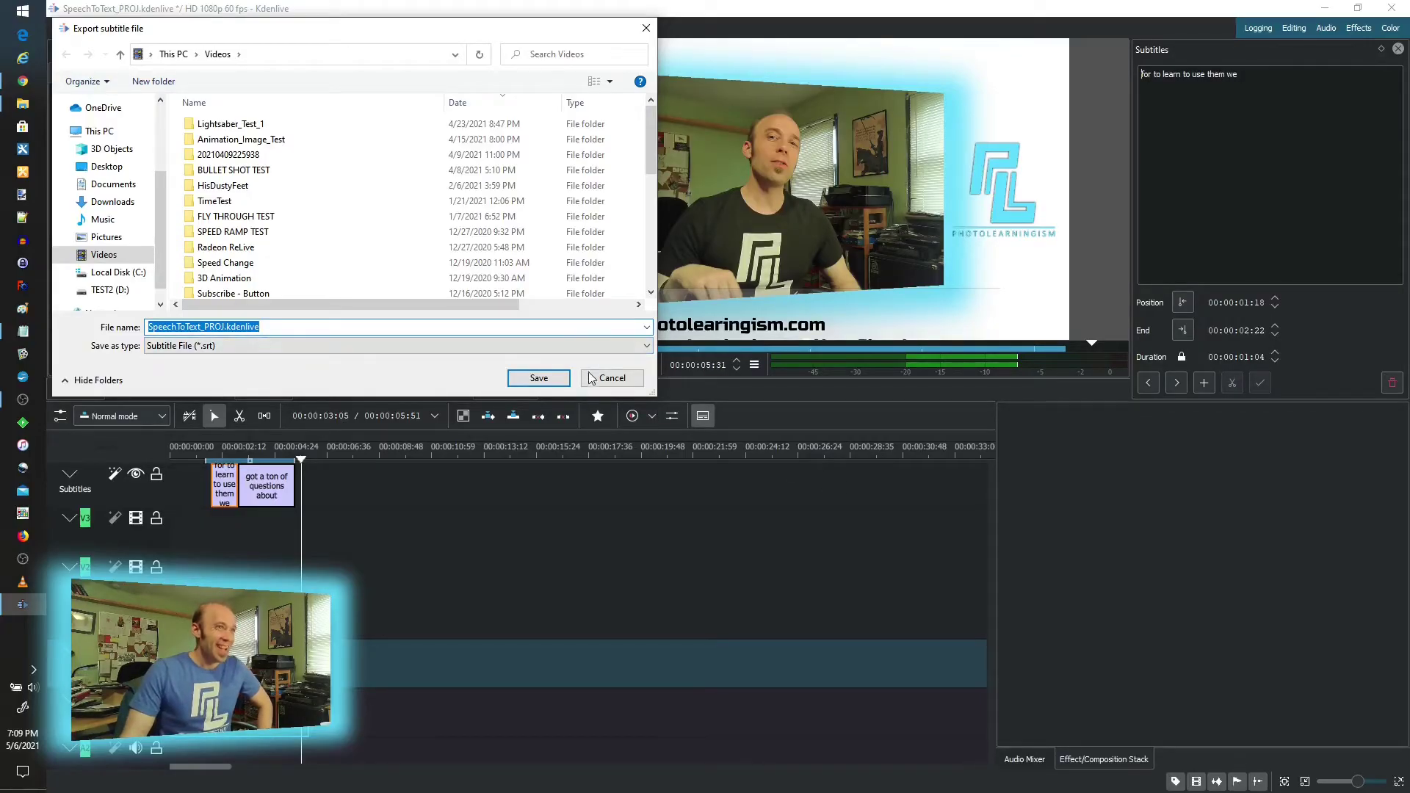
pyautogui.click(612, 377)
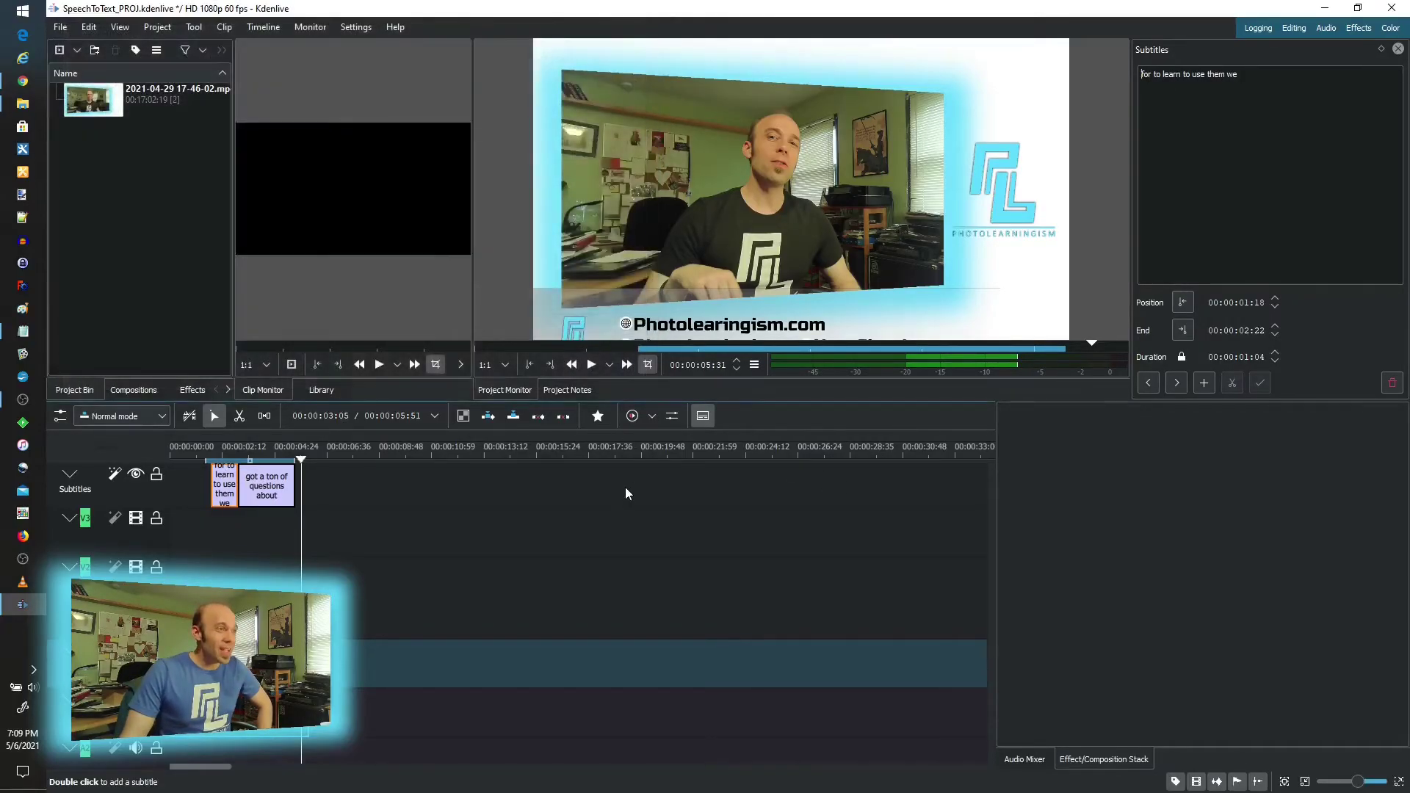